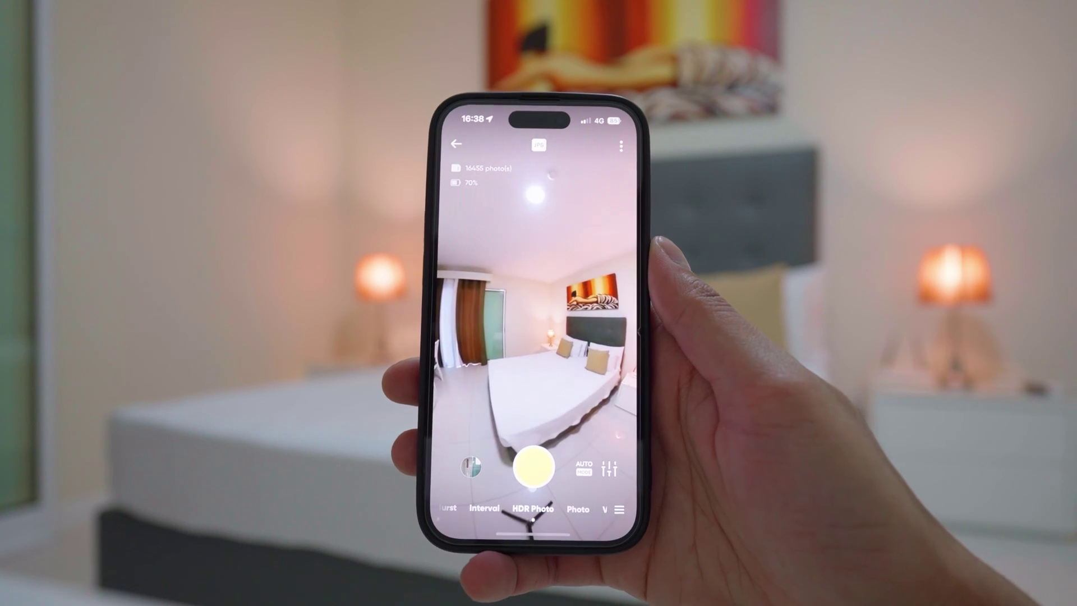
- Switch the capture format to Pureshot and raise exposure bracketing to 5 shots
{"action": "left_click", "coordinate": [538, 144]}
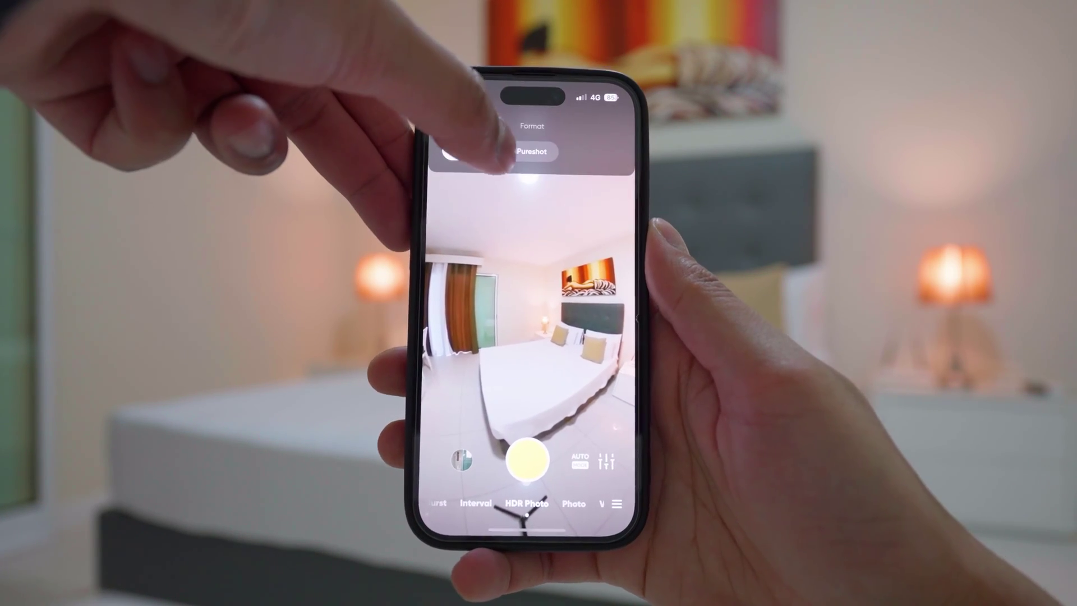
{"action": "left_click", "coordinate": [513, 152]}
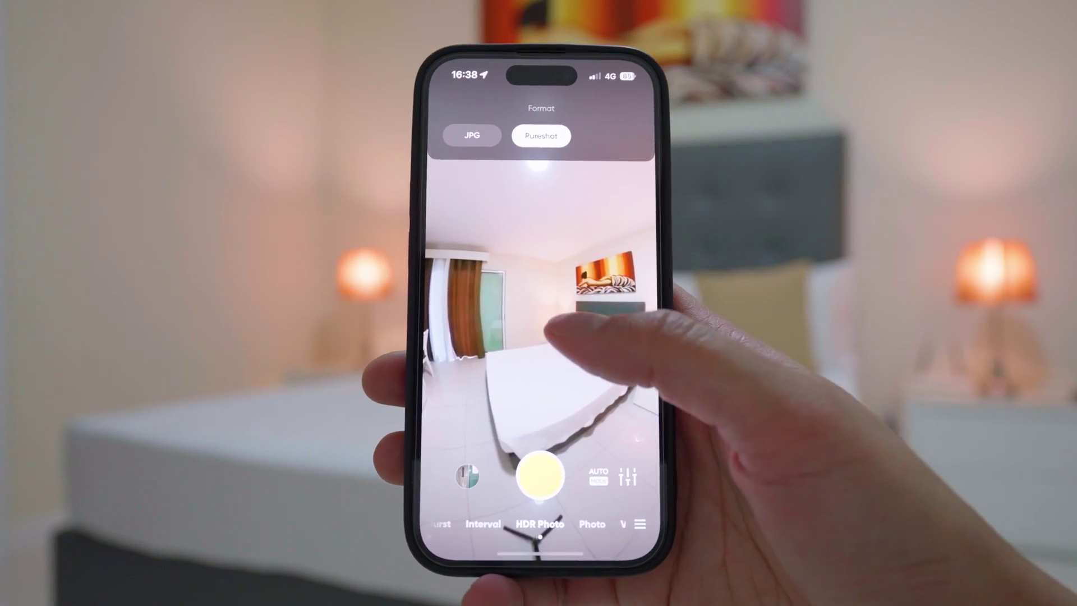
{"action": "left_click", "coordinate": [628, 477]}
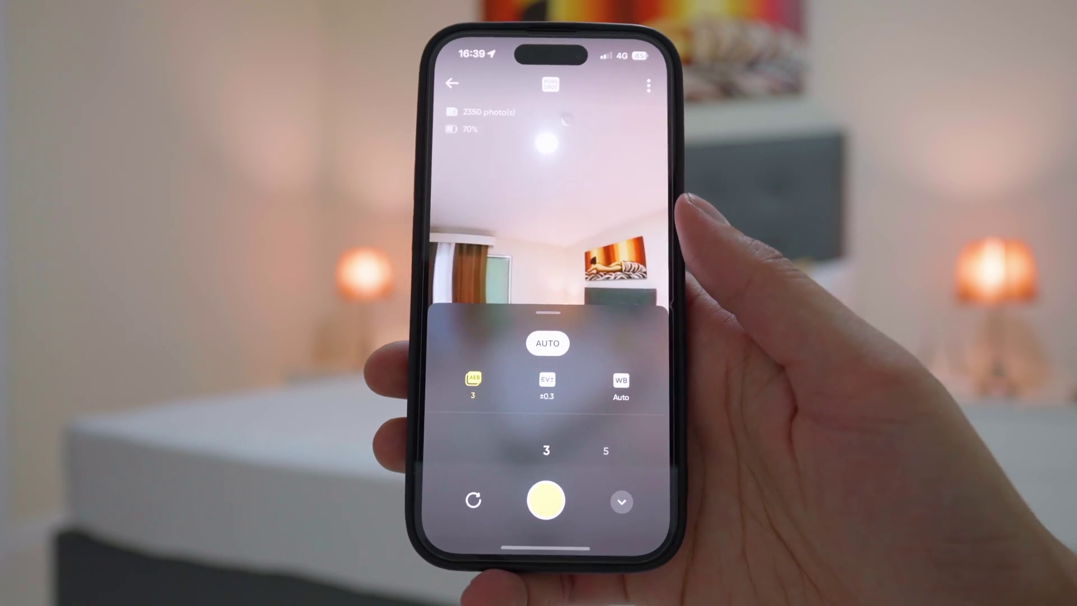
{"action": "left_click", "coordinate": [606, 450]}
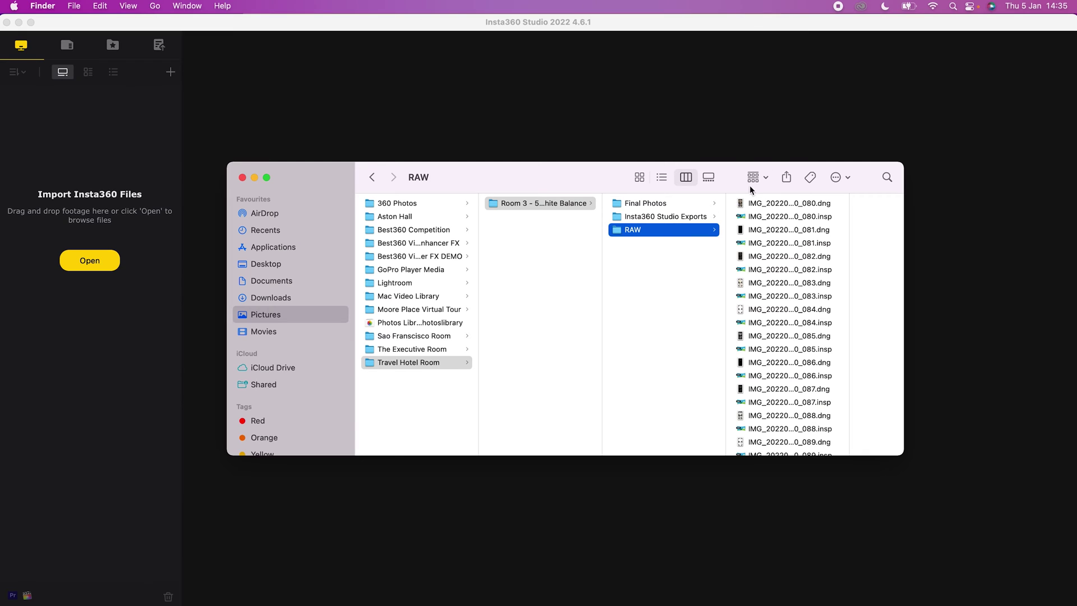
- Group the RAW folder by kind and drag all the DNG files into Insta360 Studio
{"action": "left_click", "coordinate": [759, 177]}
{"action": "left_click", "coordinate": [765, 232]}
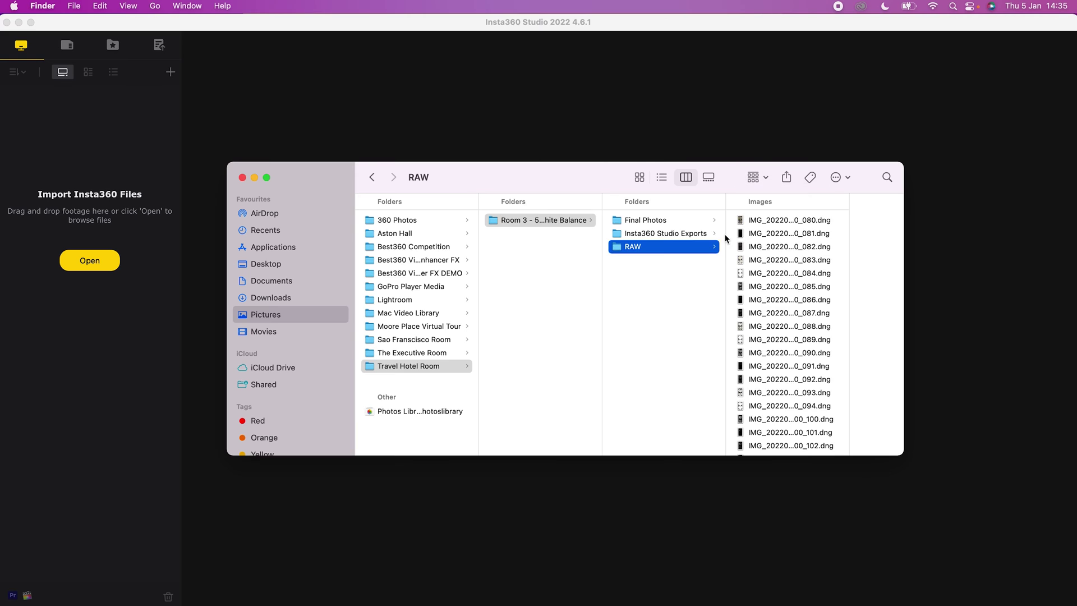
{"action": "left_click", "coordinate": [751, 221]}
{"action": "scroll", "coordinate": [678, 292], "scroll_direction": "down", "scroll_amount": 10}
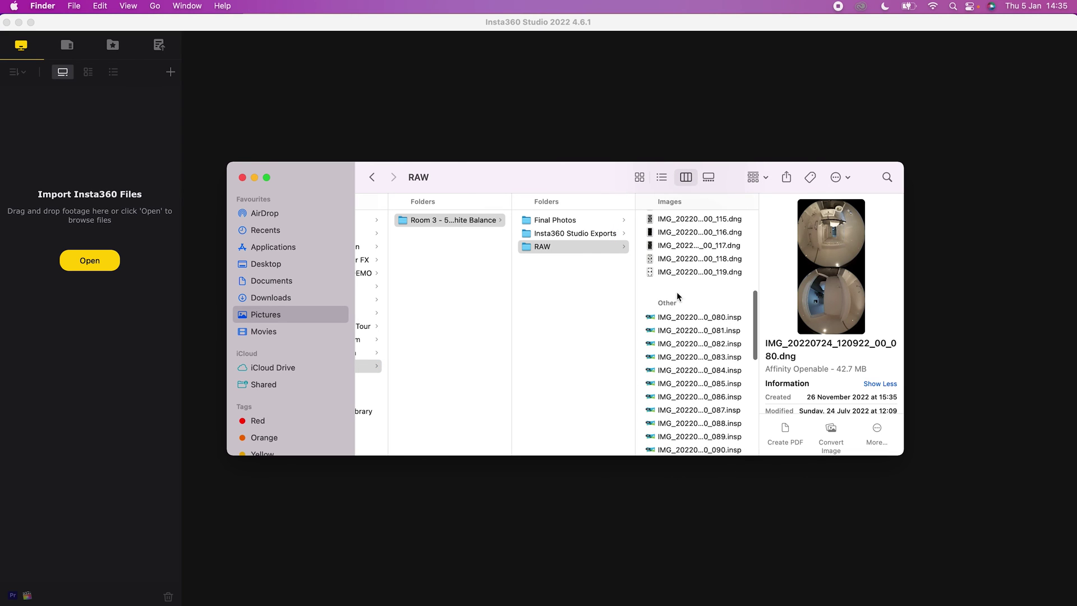
{"action": "left_click", "coordinate": [687, 272], "text": "shift"}
{"action": "left_click_drag", "start_coordinate": [688, 275], "coordinate": [72, 399]}
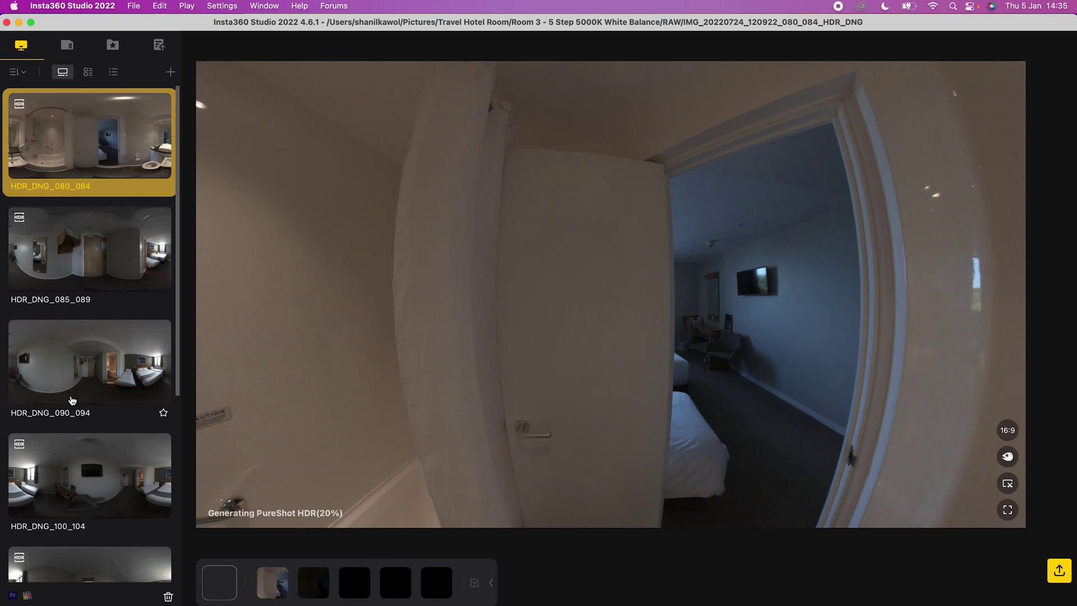
- Open the HDR_DNG_100_104 bracket set from the library sidebar
{"action": "left_click", "coordinate": [79, 470]}
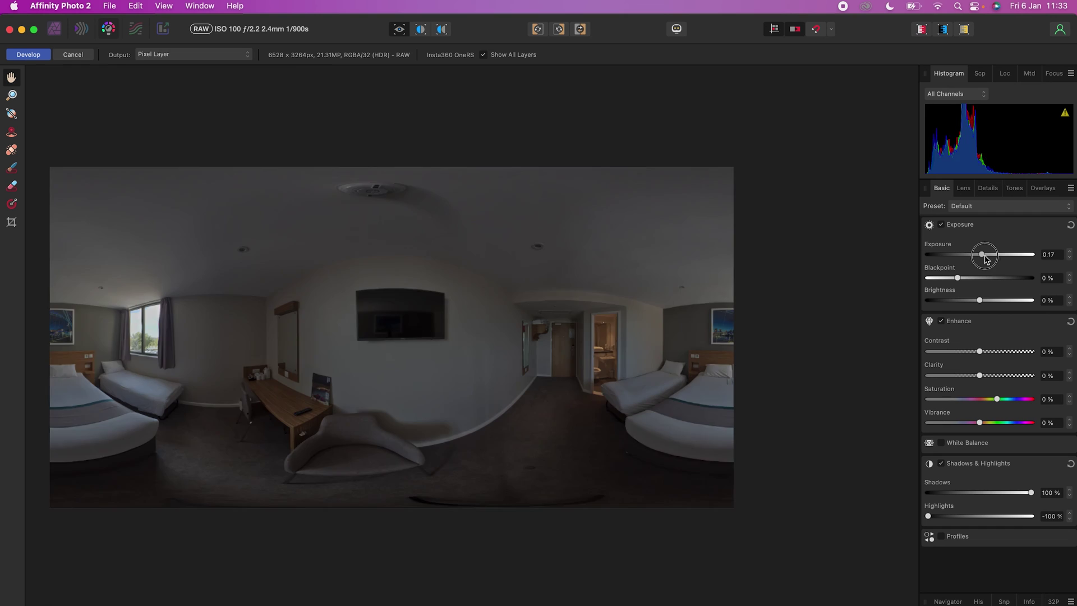
- Develop the panorama at exposure 2.846 and view it in equirectangular live projection
{"action": "left_click_drag", "start_coordinate": [986, 257], "coordinate": [1013, 261]}
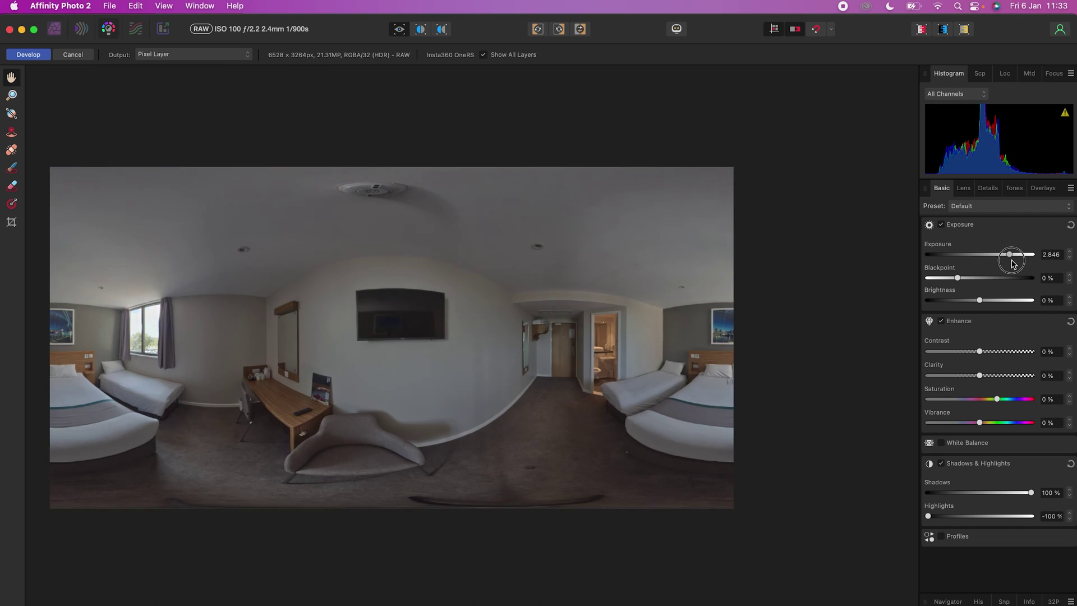
{"action": "left_click", "coordinate": [31, 54]}
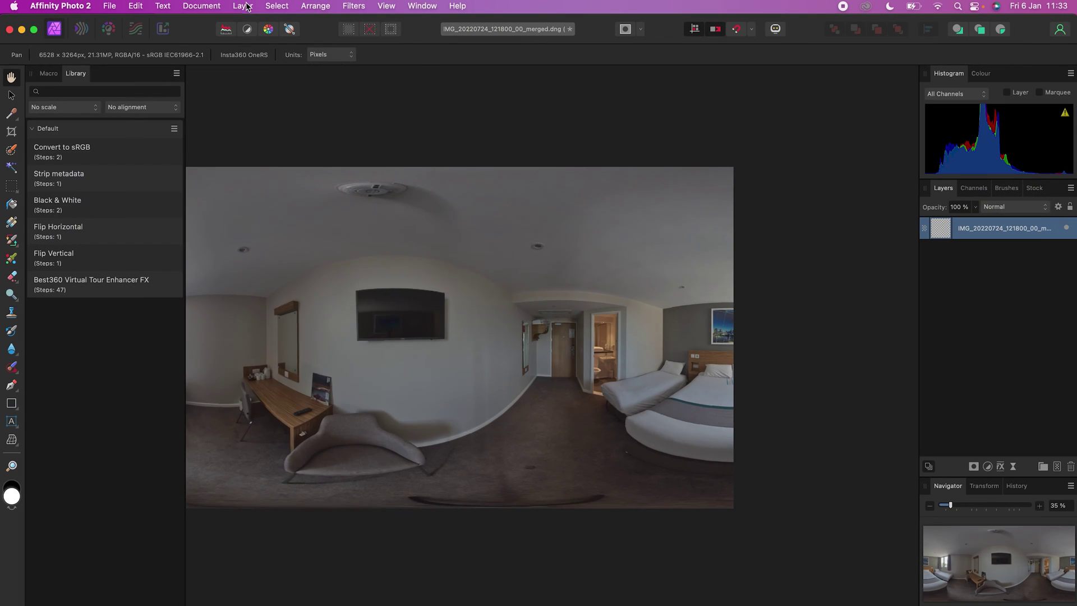
{"action": "left_click", "coordinate": [242, 6]}
{"action": "mouse_move", "coordinate": [375, 240]}
{"action": "left_click", "coordinate": [464, 271]}
{"action": "left_click_drag", "start_coordinate": [463, 276], "coordinate": [352, 240]}
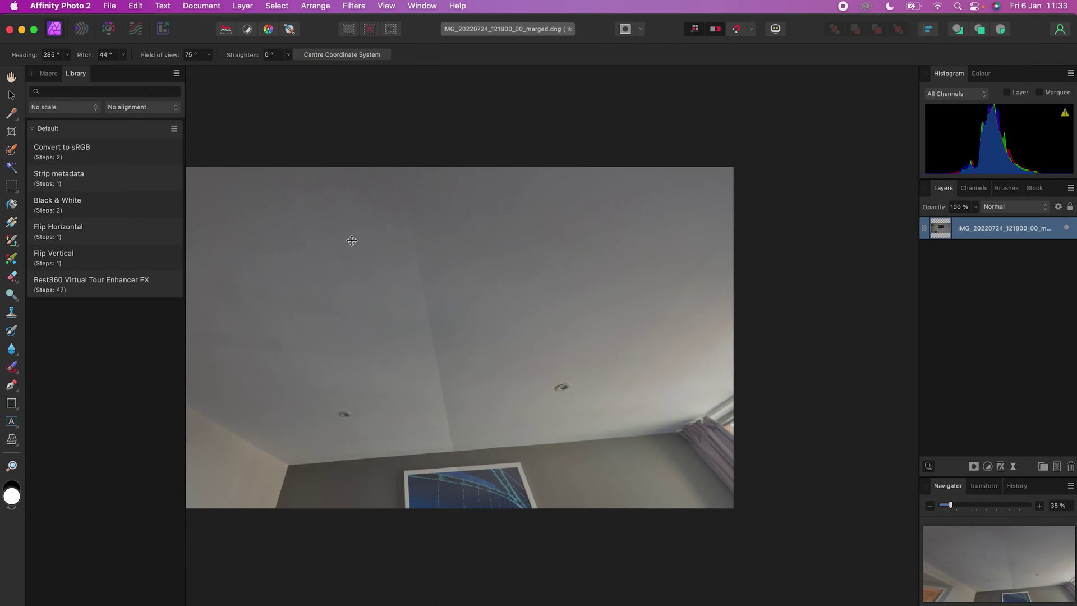
{"action": "scroll", "coordinate": [456, 367], "scroll_direction": "up", "scroll_amount": 5}
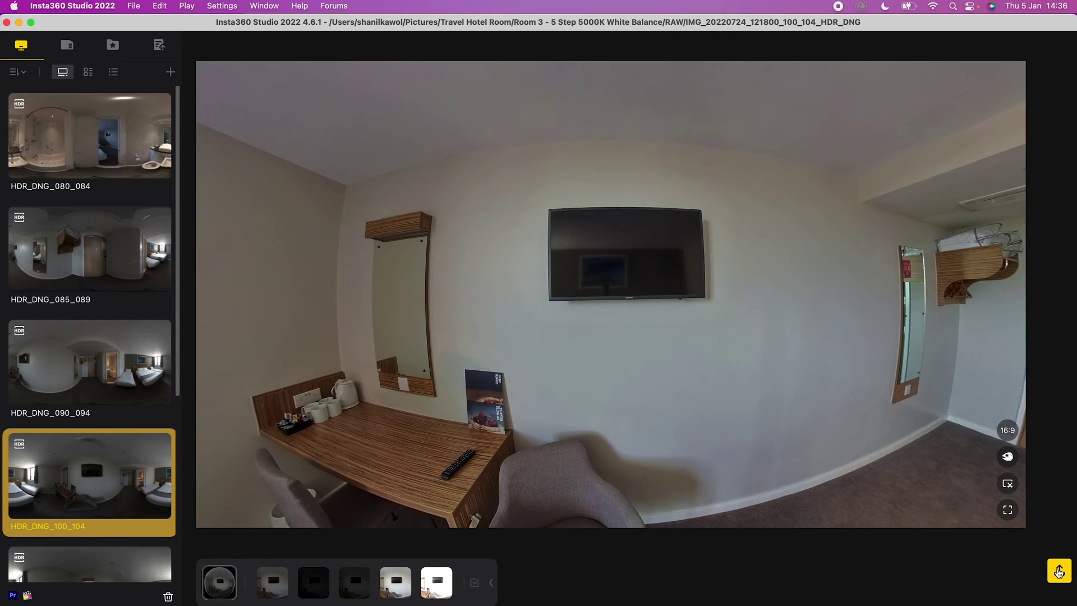
- Export the full 360 photo as DNG to the Insta360 Studio Exports folder
{"action": "left_click", "coordinate": [1059, 572]}
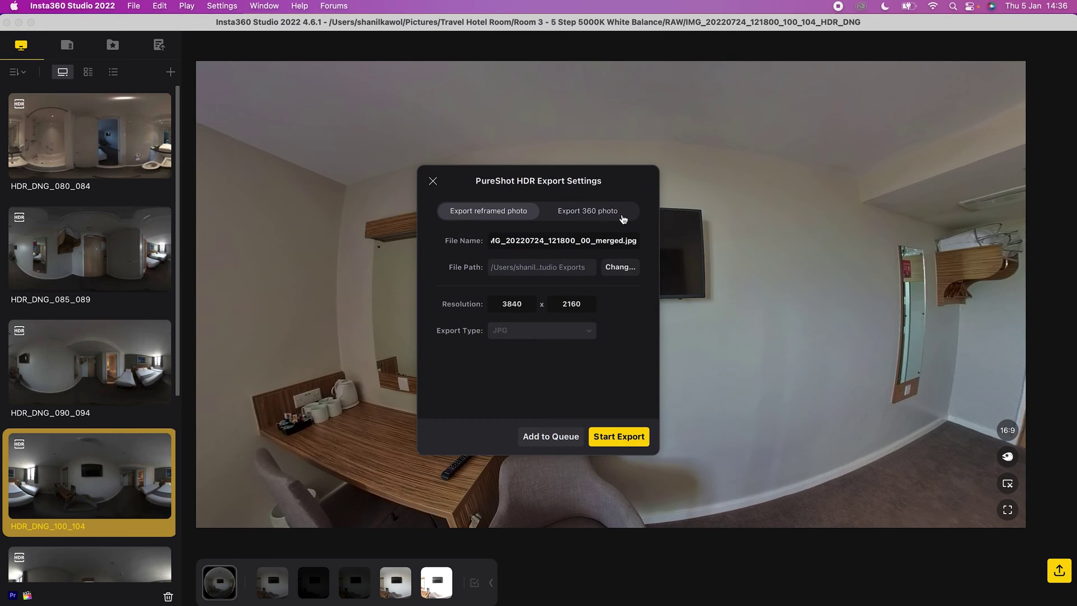
{"action": "left_click", "coordinate": [612, 216]}
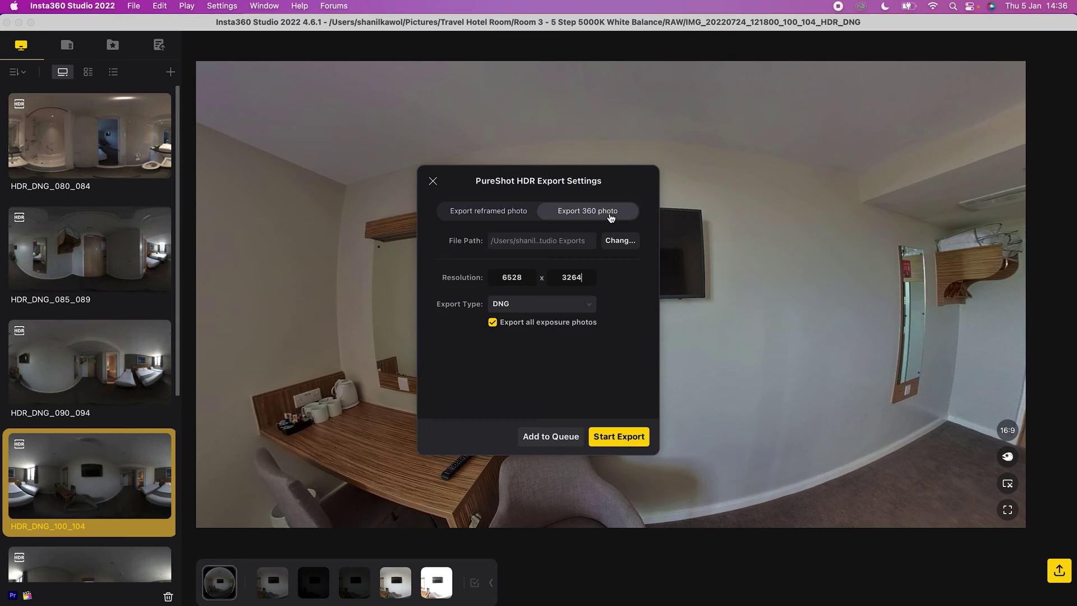
{"action": "left_click", "coordinate": [620, 241]}
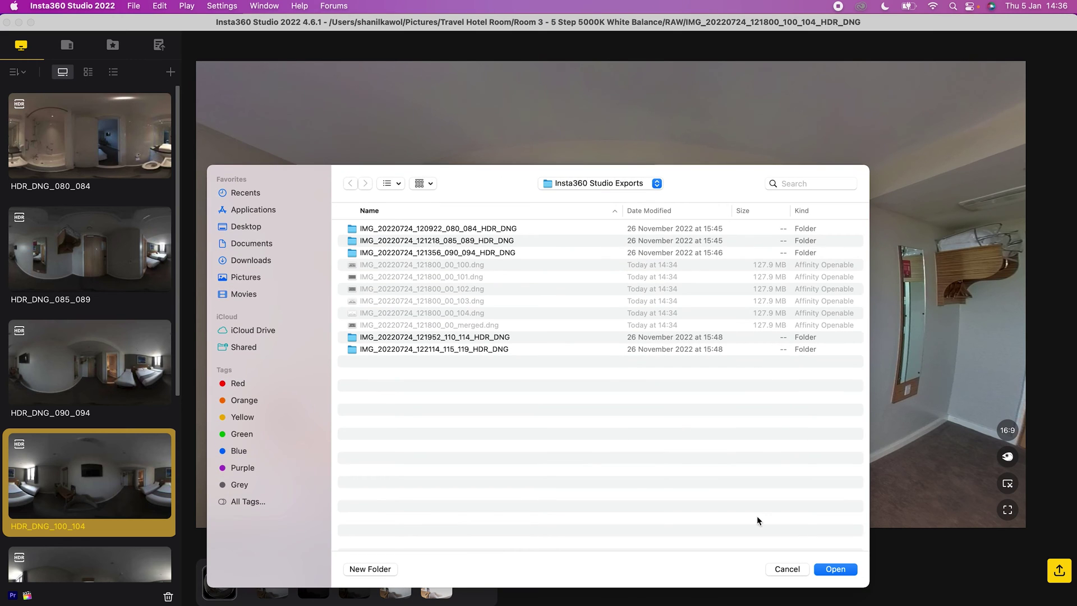
{"action": "left_click", "coordinate": [827, 570]}
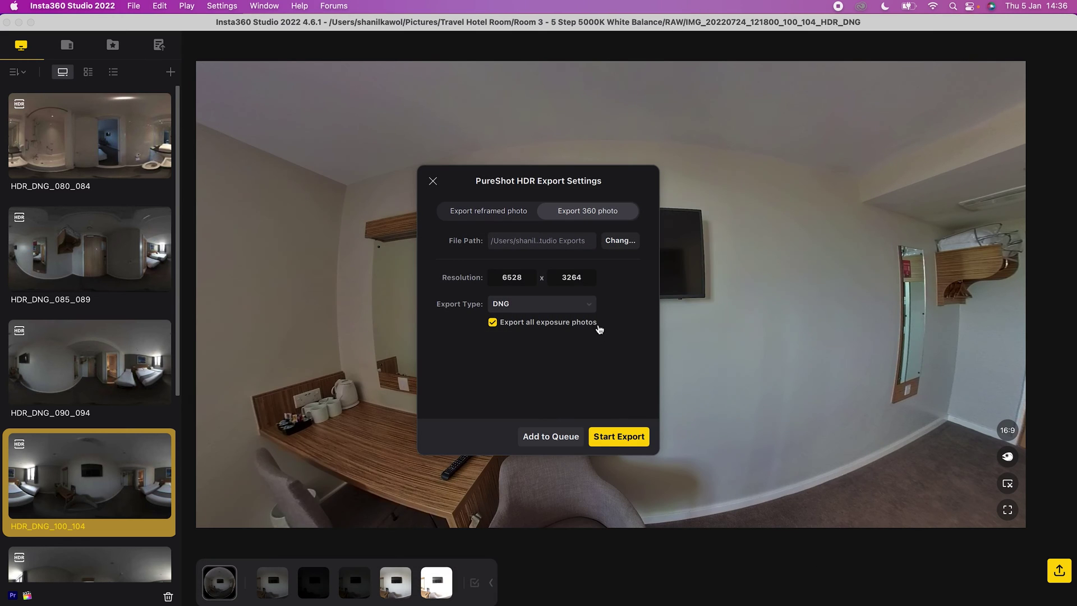
{"action": "left_click", "coordinate": [590, 306]}
{"action": "left_click", "coordinate": [575, 342]}
{"action": "left_click", "coordinate": [625, 441]}
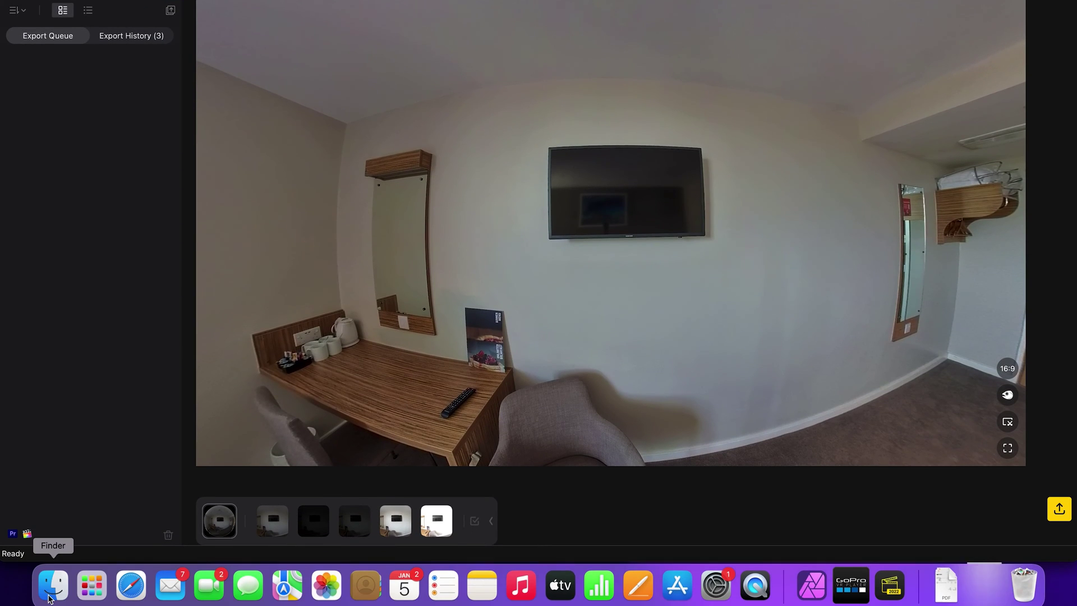
- Check the 100_104 HDR_DNG export folder's five exposure DNGs and merged DNG in Finder
{"action": "left_click", "coordinate": [49, 596]}
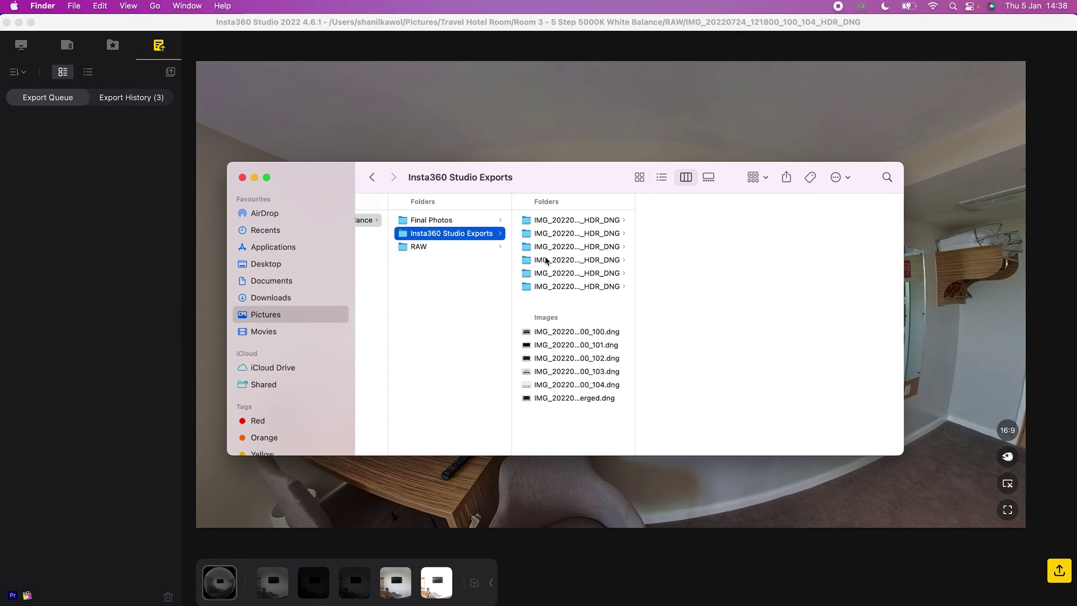
{"action": "left_click", "coordinate": [547, 262]}
{"action": "left_click", "coordinate": [713, 221]}
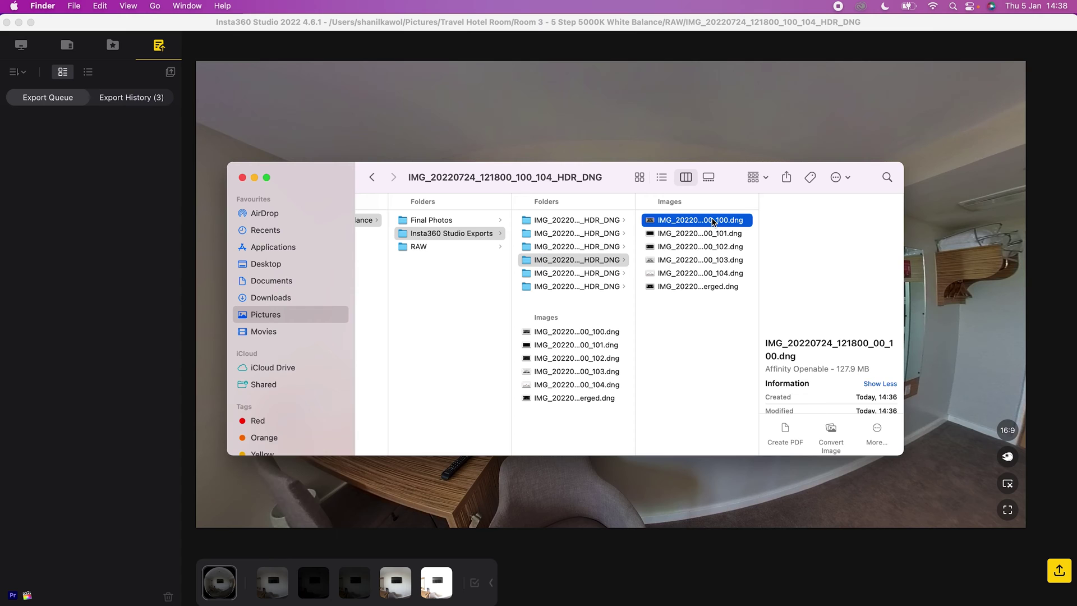
{"action": "left_click", "coordinate": [717, 274], "text": "shift"}
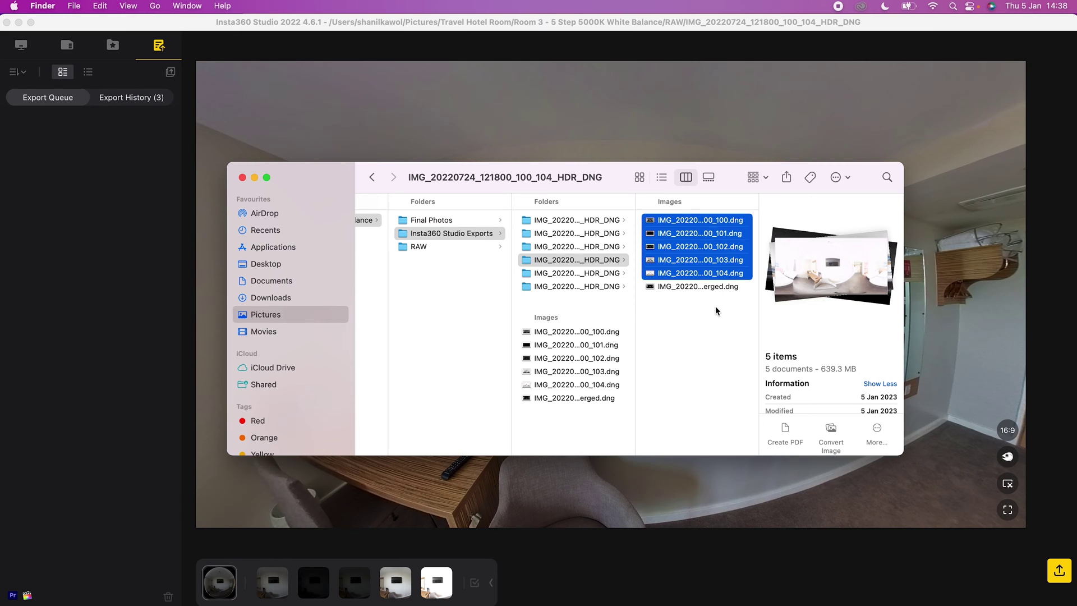
{"action": "left_click", "coordinate": [711, 287]}
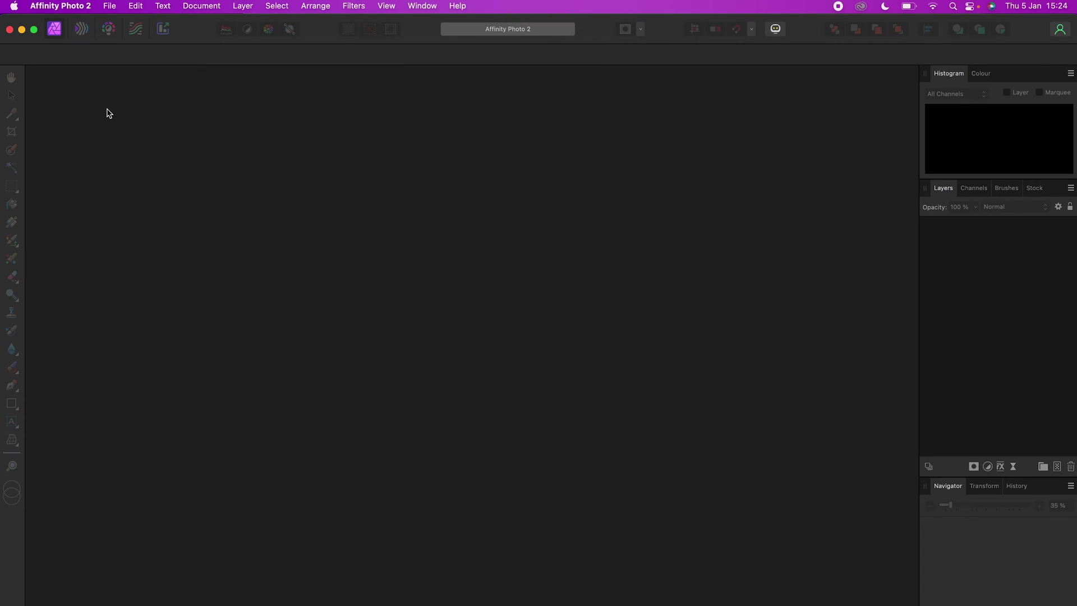
- Start a new HDR merge and browse to the fourth HDR_DNG folder in Insta360 Studio Exports
{"action": "left_click", "coordinate": [110, 6]}
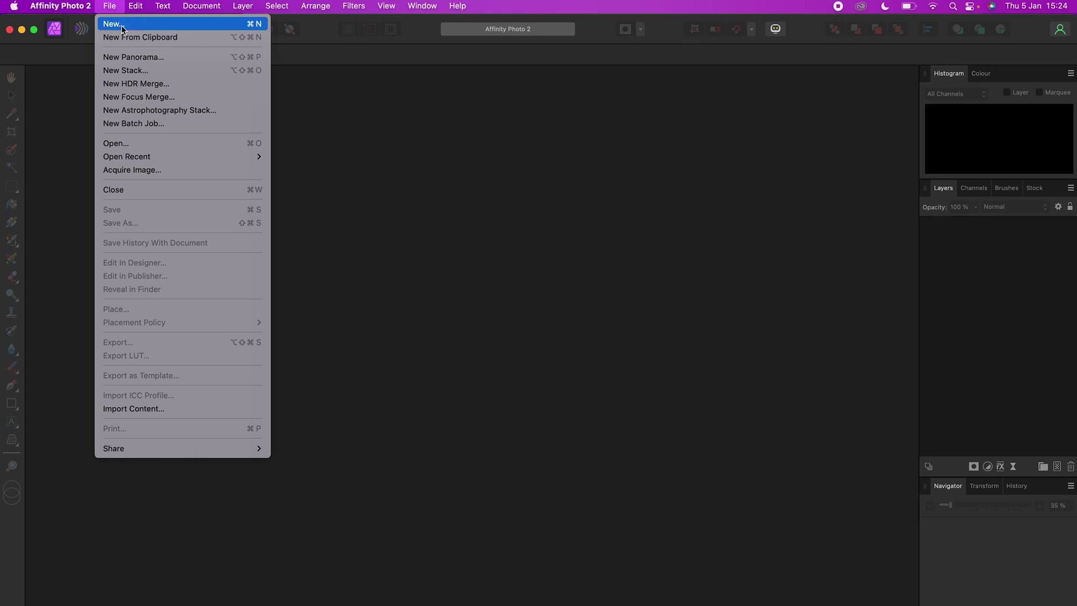
{"action": "left_click", "coordinate": [147, 88]}
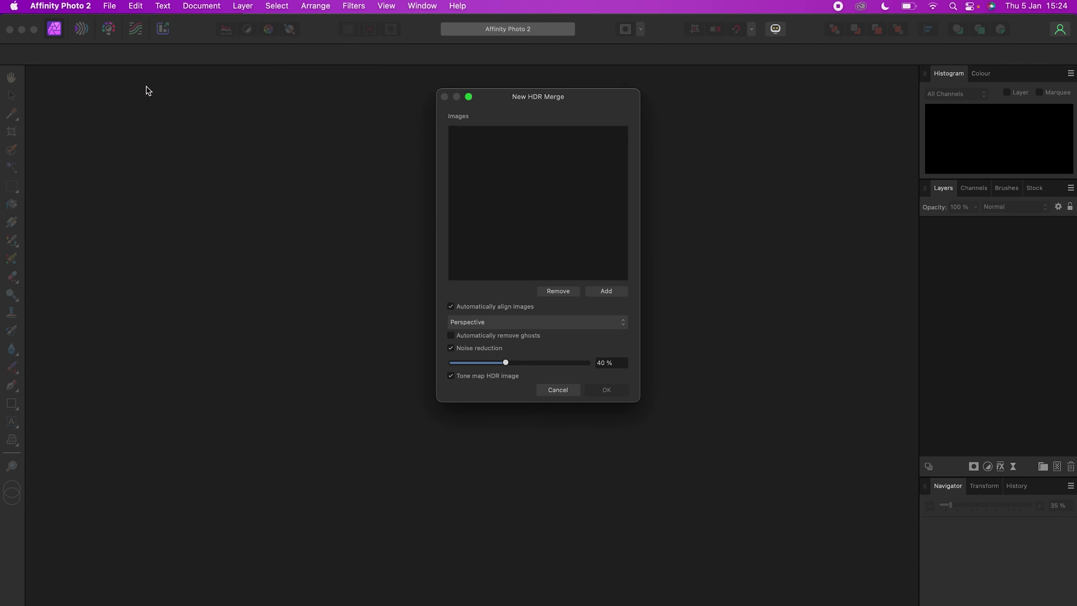
{"action": "left_click", "coordinate": [604, 293]}
{"action": "left_click", "coordinate": [343, 225]}
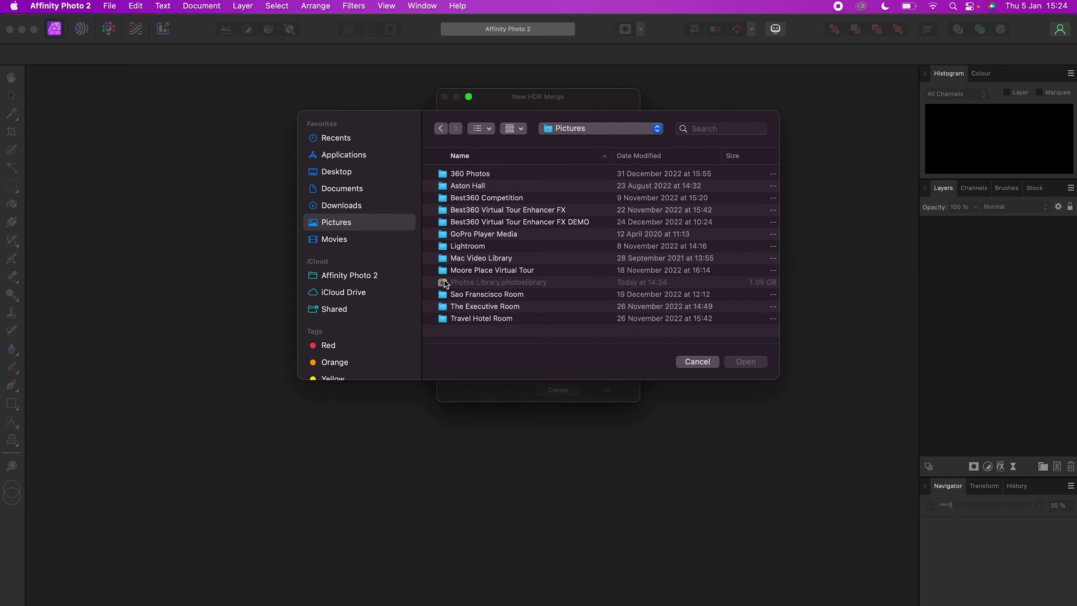
{"action": "double_click", "coordinate": [467, 318]}
{"action": "double_click", "coordinate": [532, 176]}
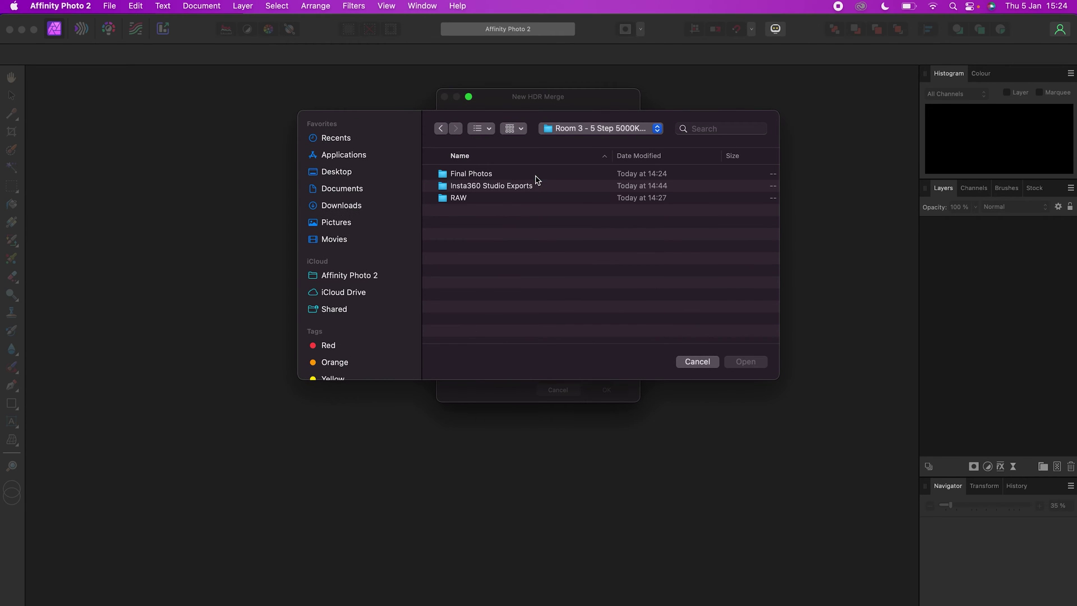
{"action": "left_click", "coordinate": [523, 186]}
{"action": "double_click", "coordinate": [523, 187]}
{"action": "double_click", "coordinate": [529, 210]}
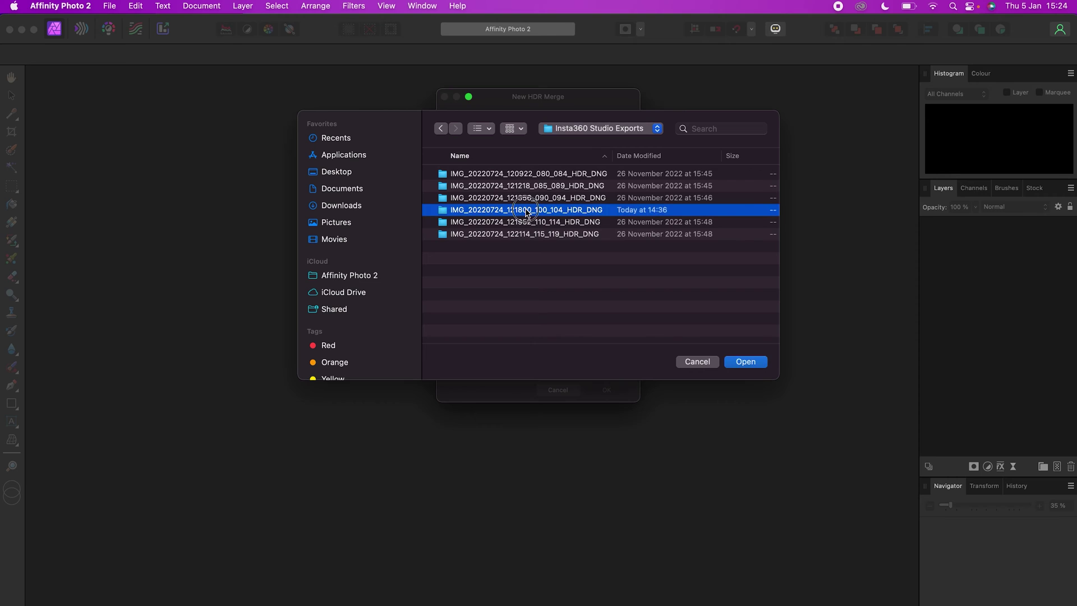
- Add exposures 100–104 and merge them with alignment and noise reduction turned off
{"action": "left_click", "coordinate": [546, 175]}
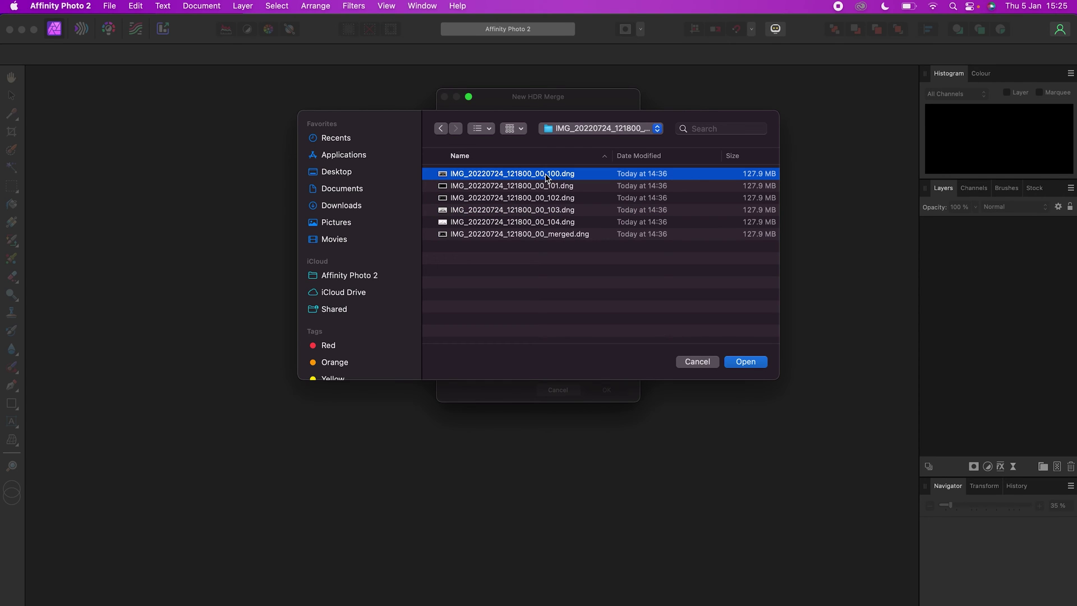
{"action": "left_click", "coordinate": [553, 226], "text": "shift"}
{"action": "left_click", "coordinate": [739, 362]}
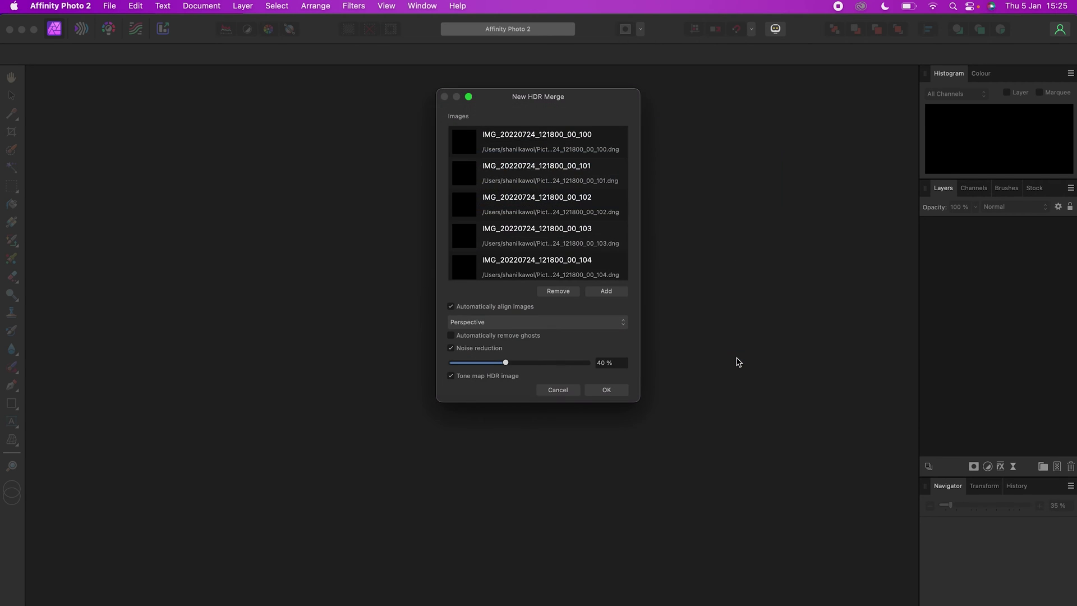
{"action": "left_click", "coordinate": [528, 308]}
{"action": "left_click", "coordinate": [486, 349]}
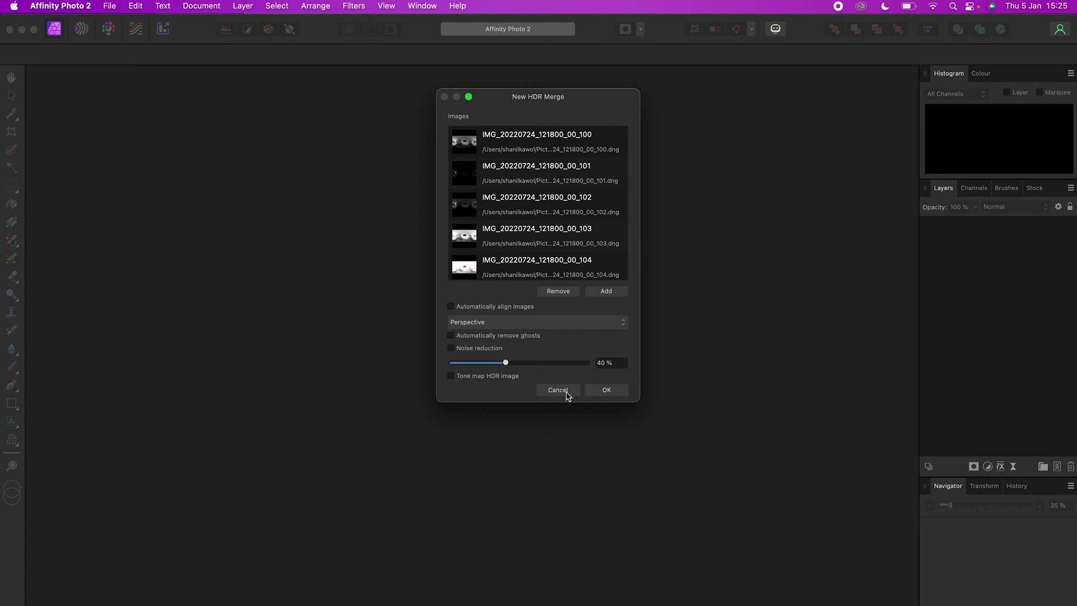
{"action": "left_click", "coordinate": [613, 393]}
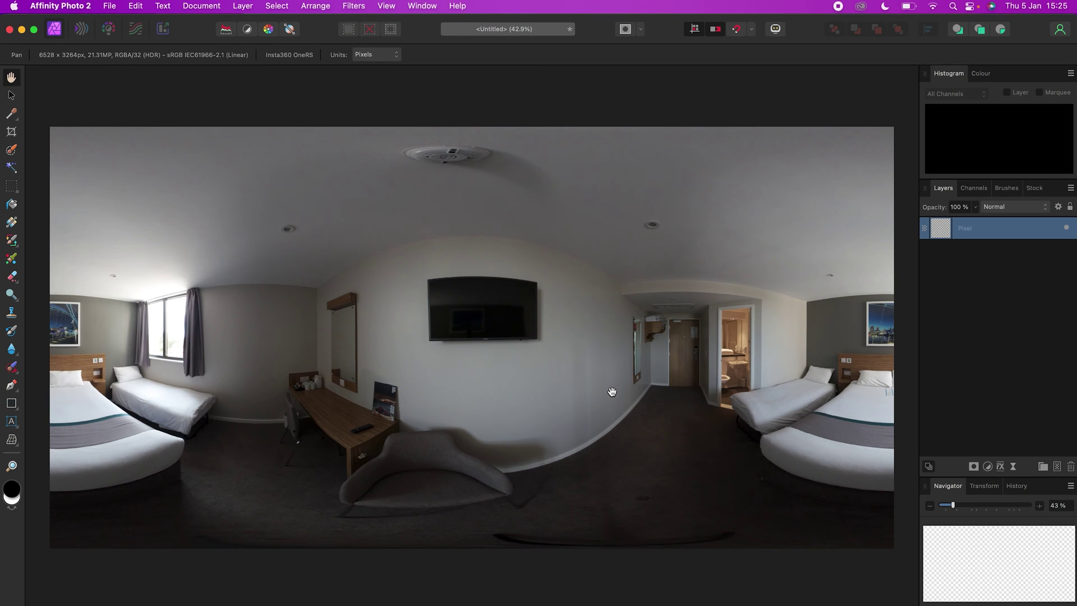
- Switch to the Move Tool once the merged panorama finishes rendering
{"action": "key", "text": "v"}
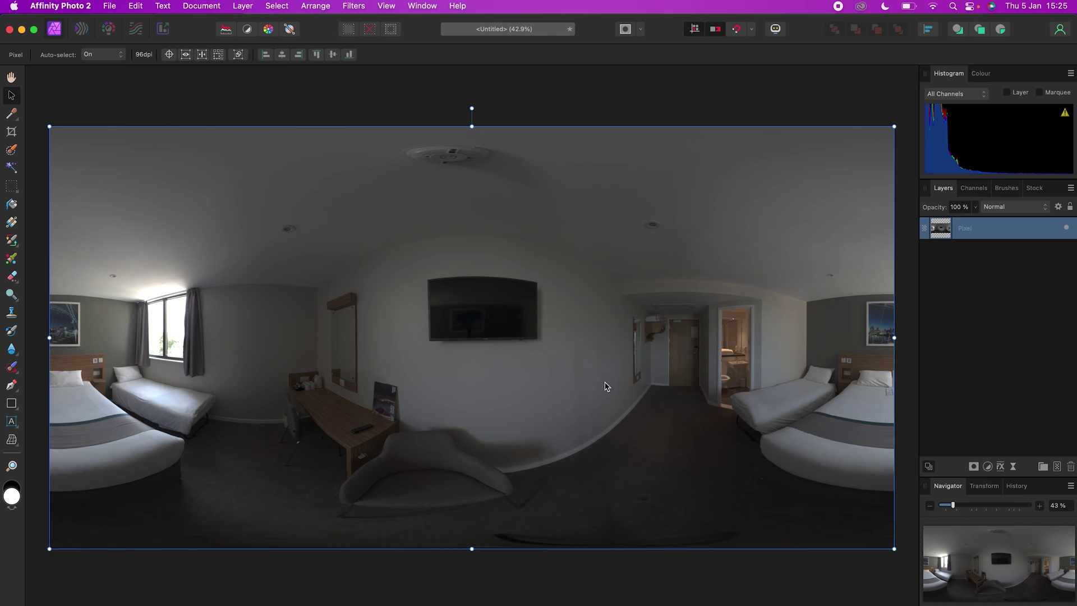
- Show the Macro and Library panels
{"action": "left_click", "coordinate": [421, 8]}
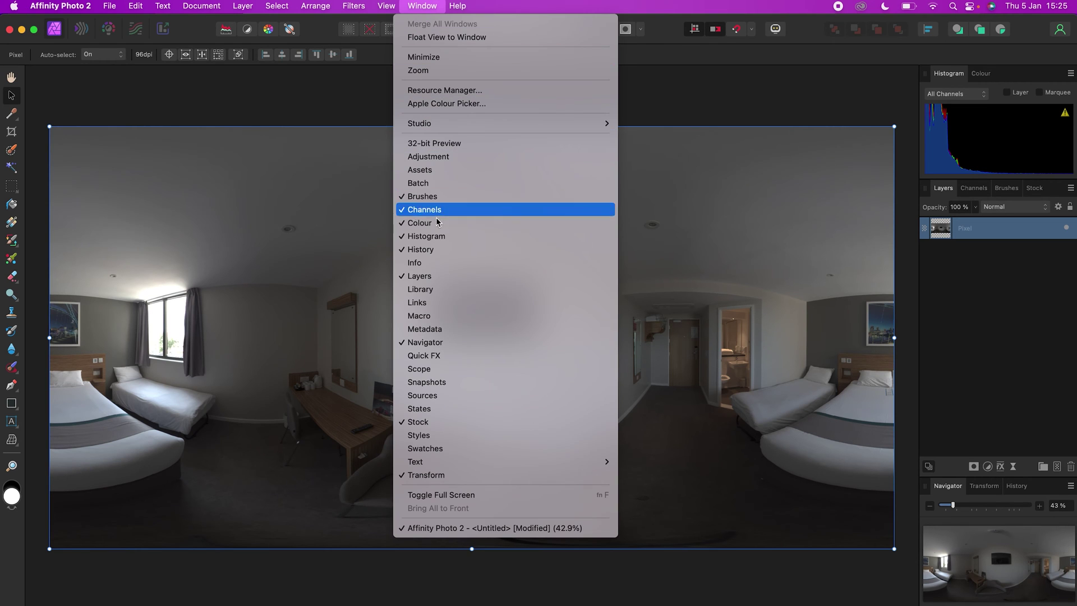
{"action": "left_click", "coordinate": [439, 315]}
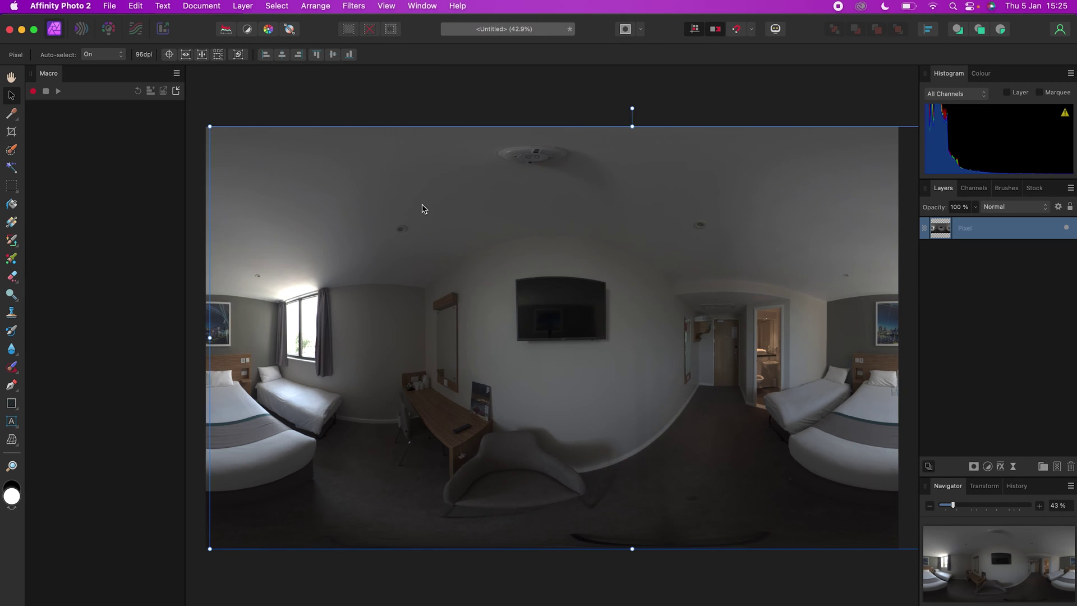
{"action": "left_click", "coordinate": [424, 8]}
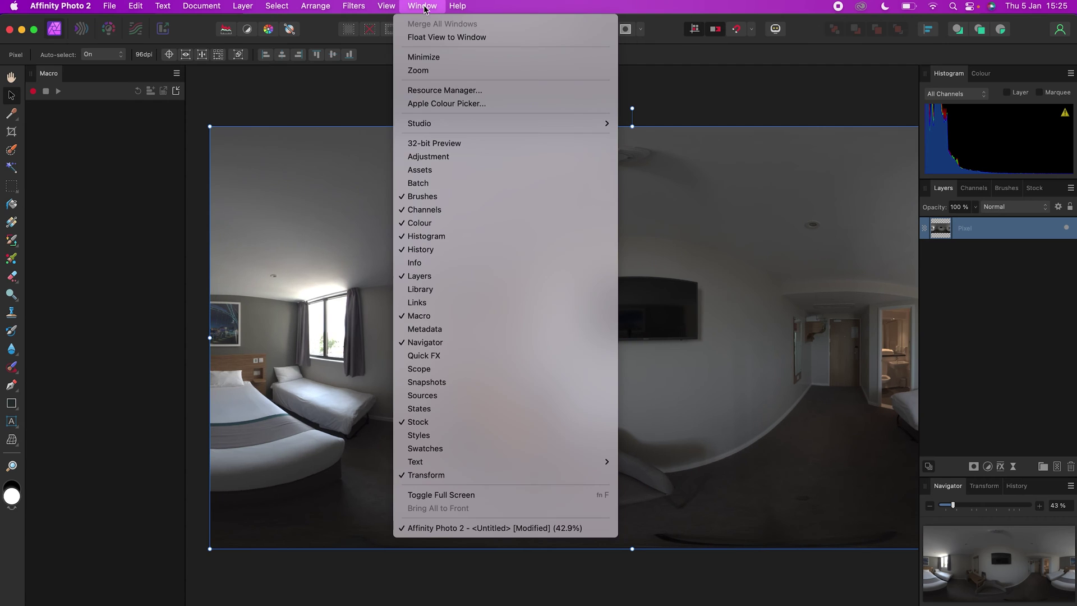
{"action": "left_click", "coordinate": [431, 289]}
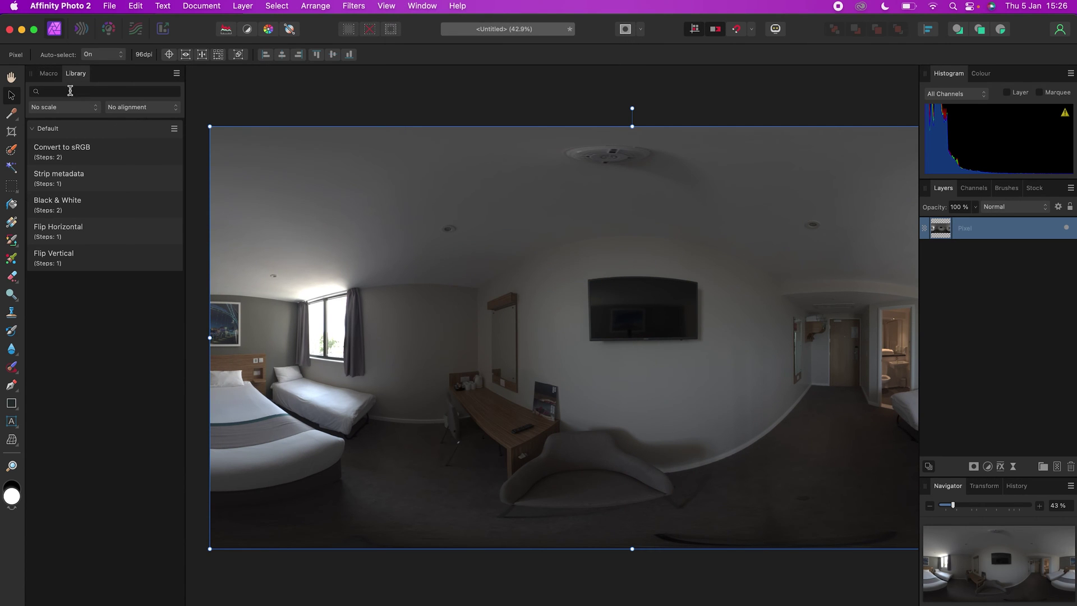
{"action": "left_click", "coordinate": [50, 73]}
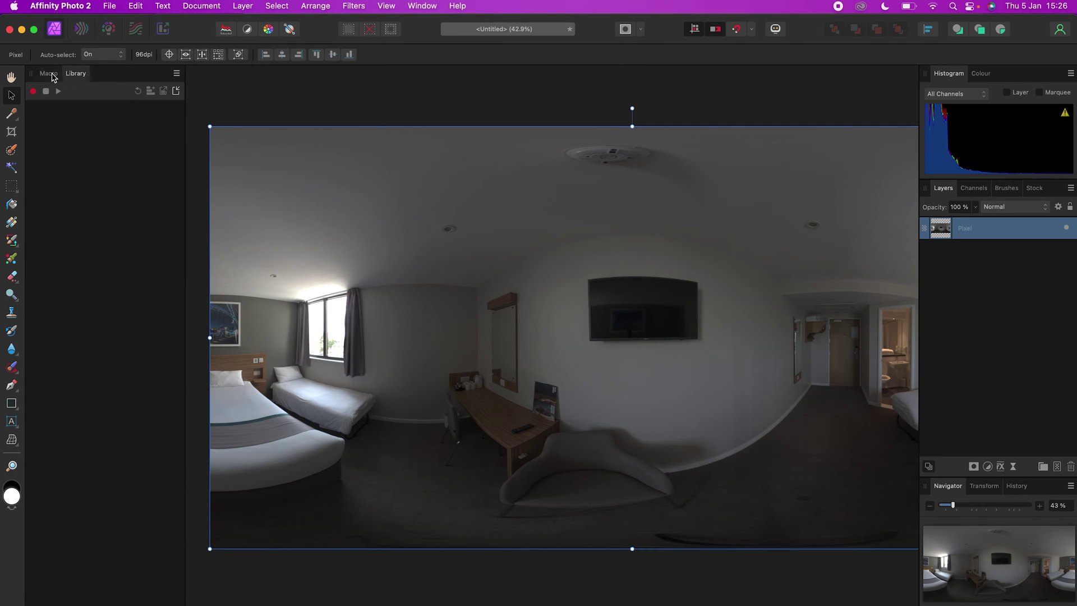
- Import the Best360 Virtual Tour Enhancer FX V2 macro file from Pictures
{"action": "left_click", "coordinate": [177, 91]}
{"action": "left_click", "coordinate": [346, 297]}
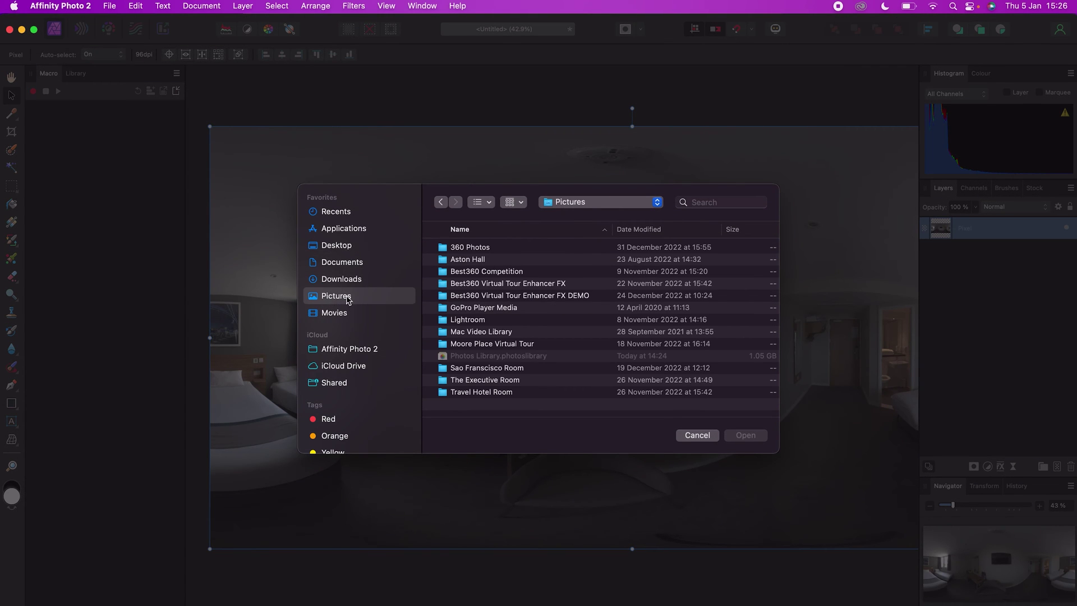
{"action": "double_click", "coordinate": [492, 285]}
{"action": "left_click", "coordinate": [517, 250]}
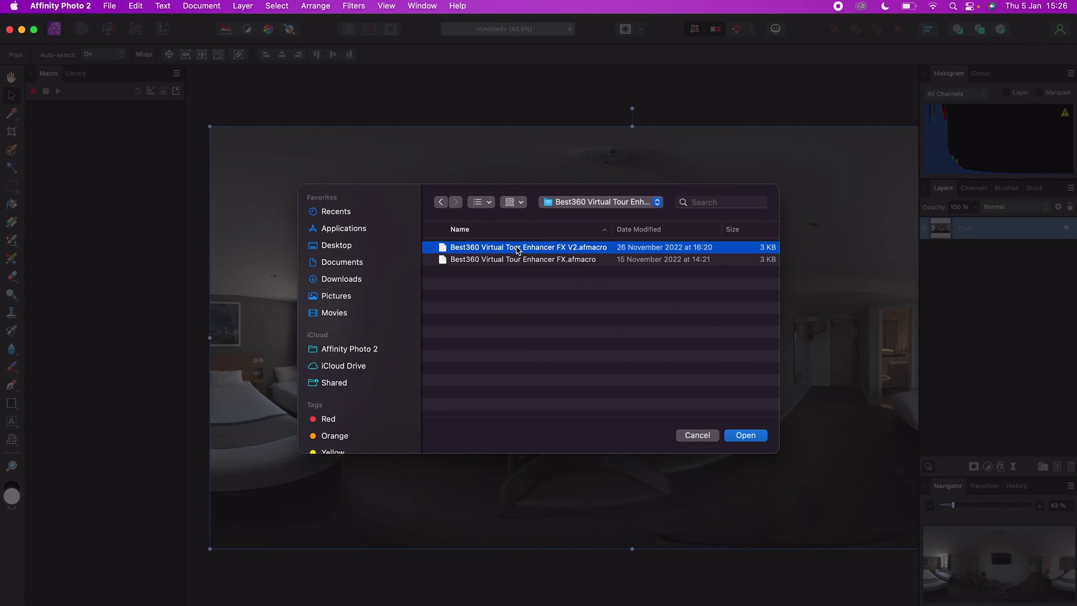
{"action": "left_click", "coordinate": [739, 436]}
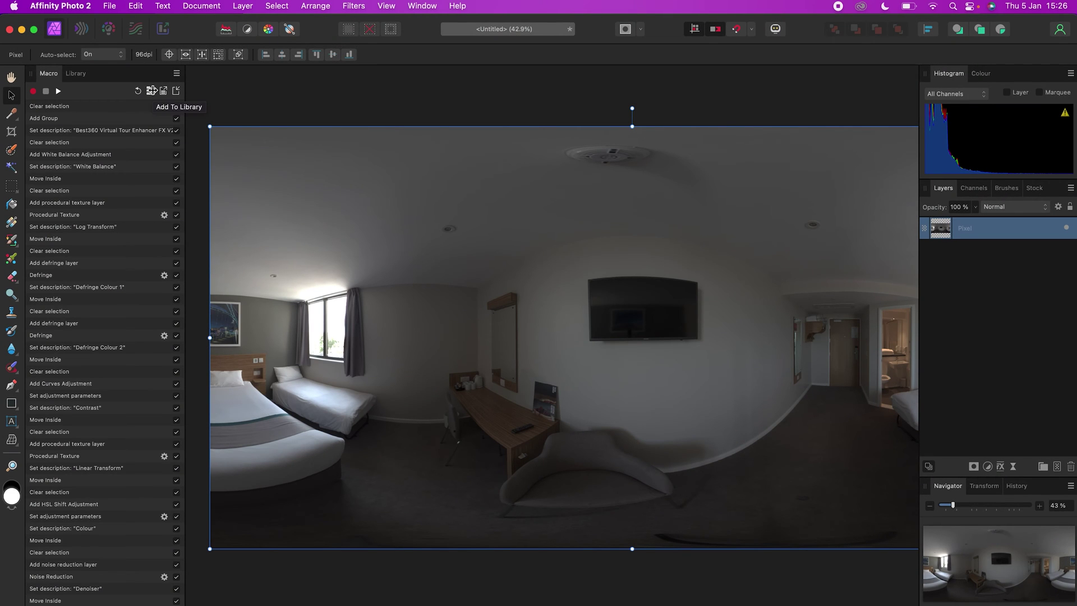
- Add the loaded macro to the library as 'Best360 Virtual Tour Enhancer FX'
{"action": "left_click", "coordinate": [150, 91]}
{"action": "left_click", "coordinate": [486, 365]}
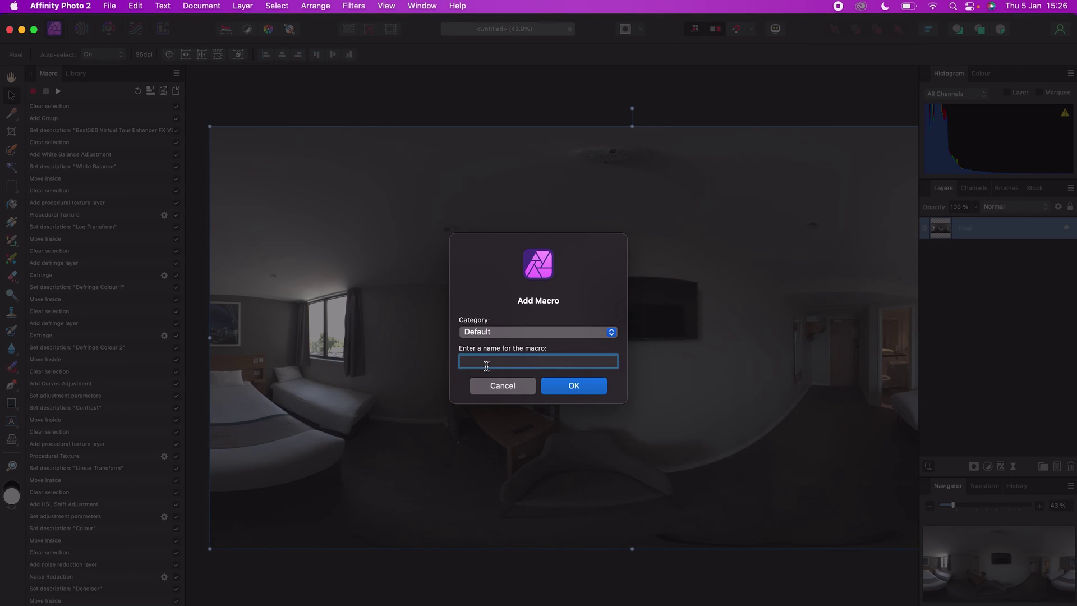
{"action": "type", "text": "Best360 Virtual Tour Enhancer FX"}
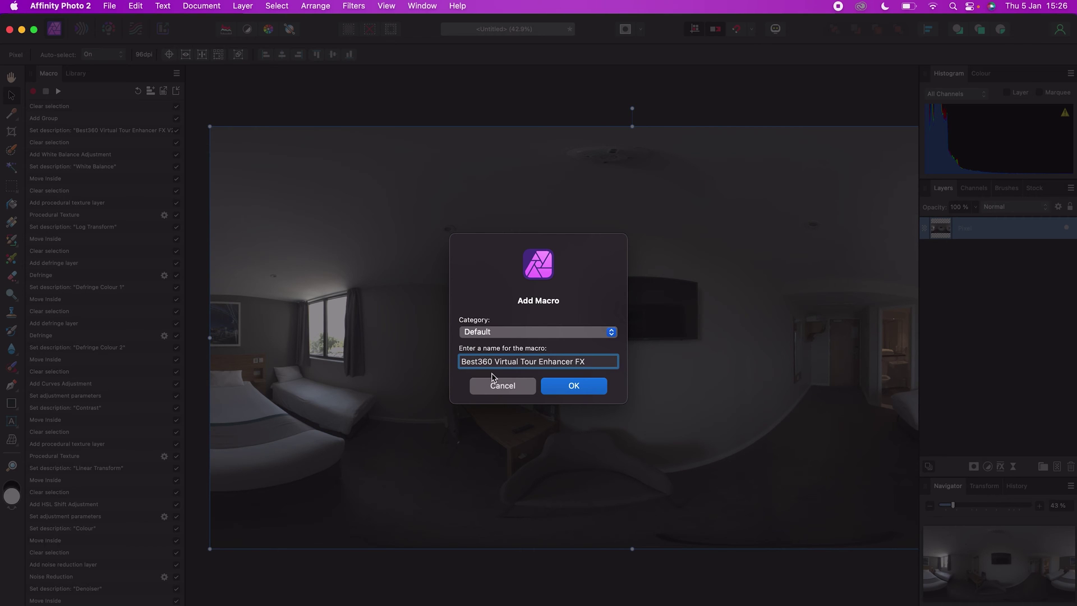
{"action": "left_click", "coordinate": [568, 388]}
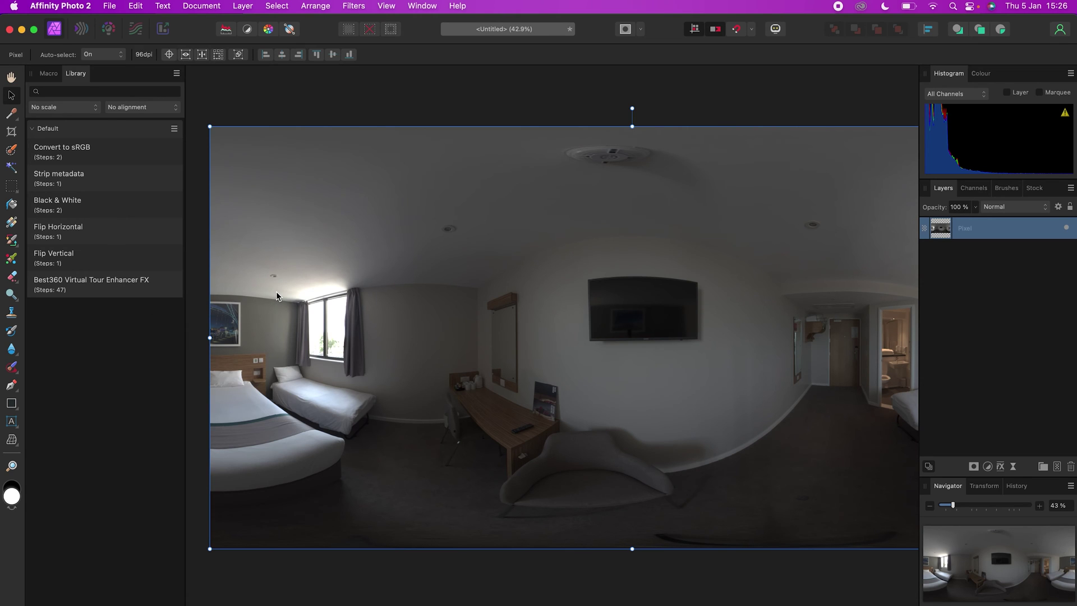
- Apply the Best360 Virtual Tour Enhancer FX macro and open its White Balance layer settings
{"action": "left_click", "coordinate": [128, 280]}
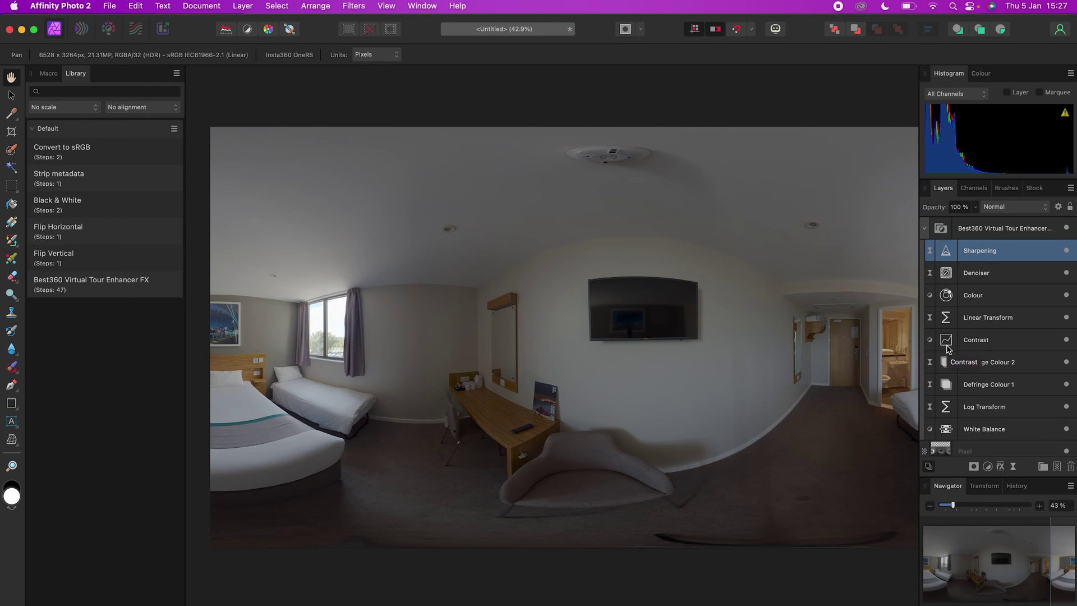
{"action": "double_click", "coordinate": [947, 424]}
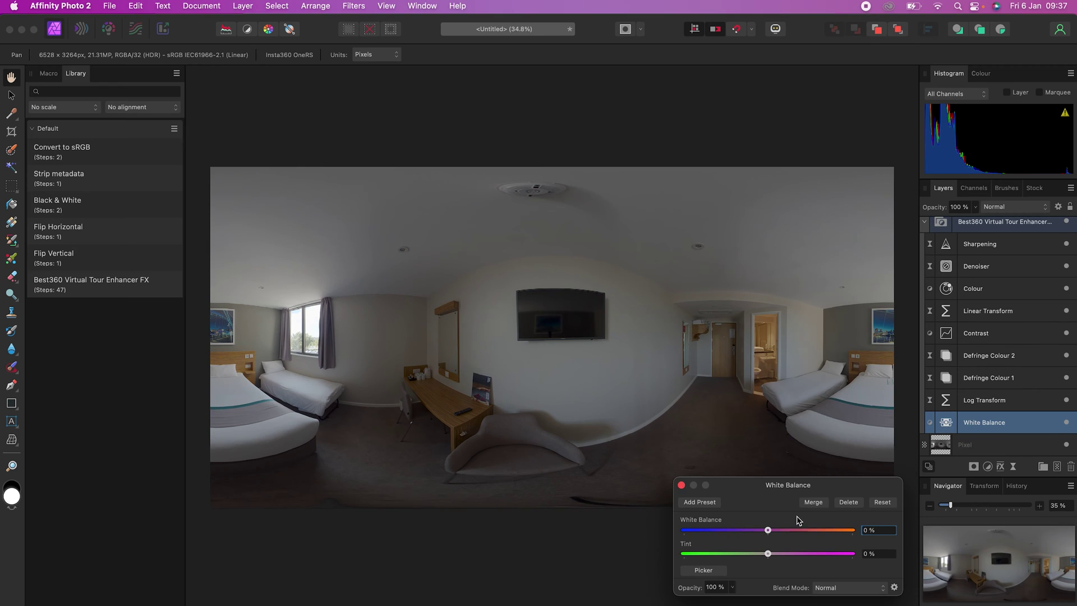
- Try warming the white balance to about 21%, then revert it to 0%
{"action": "left_click_drag", "start_coordinate": [768, 530], "coordinate": [822, 533]}
{"action": "key", "text": "super+z"}
{"action": "left_click", "coordinate": [682, 485]}
- Compare Defringe Colour 1 and 2 on the curtain edge, leaving both layers enabled
{"action": "scroll", "coordinate": [314, 325], "scroll_direction": "up", "scroll_amount": 10}
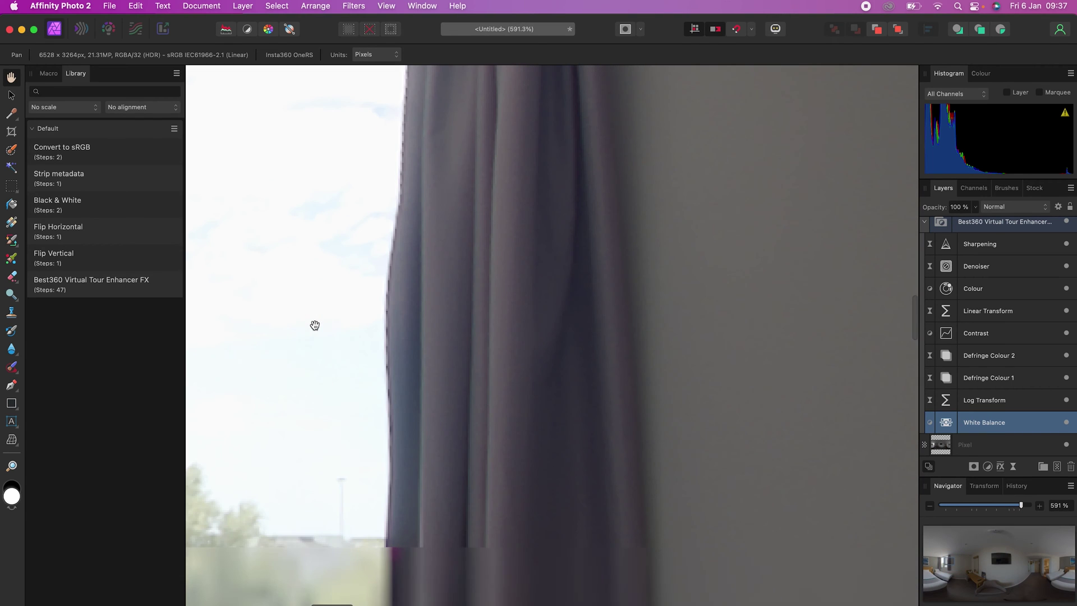
{"action": "left_click", "coordinate": [1067, 355]}
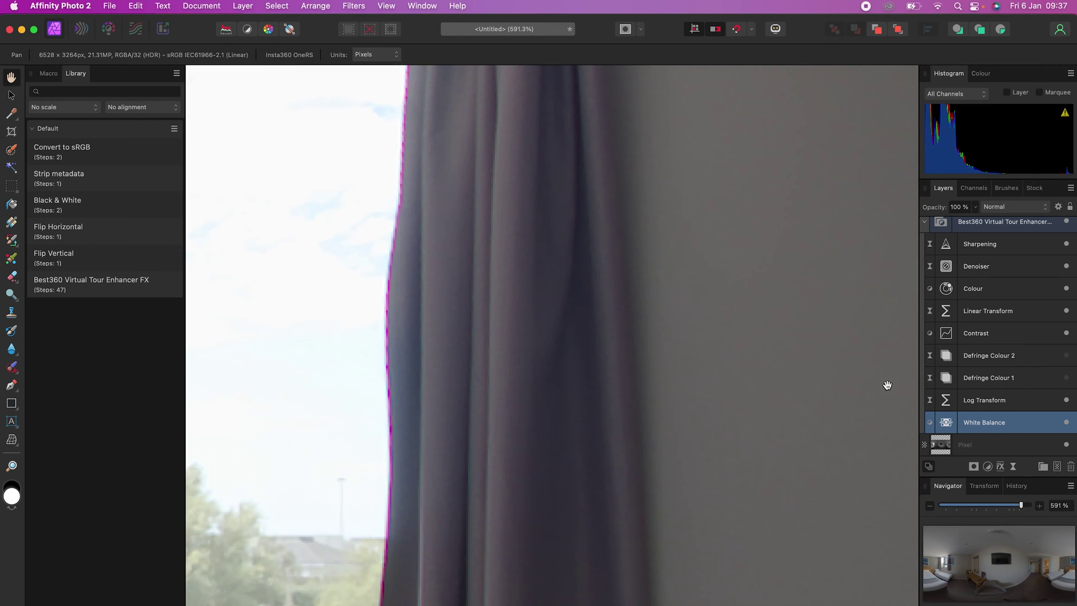
{"action": "left_click", "coordinate": [947, 382]}
{"action": "double_click", "coordinate": [946, 382]}
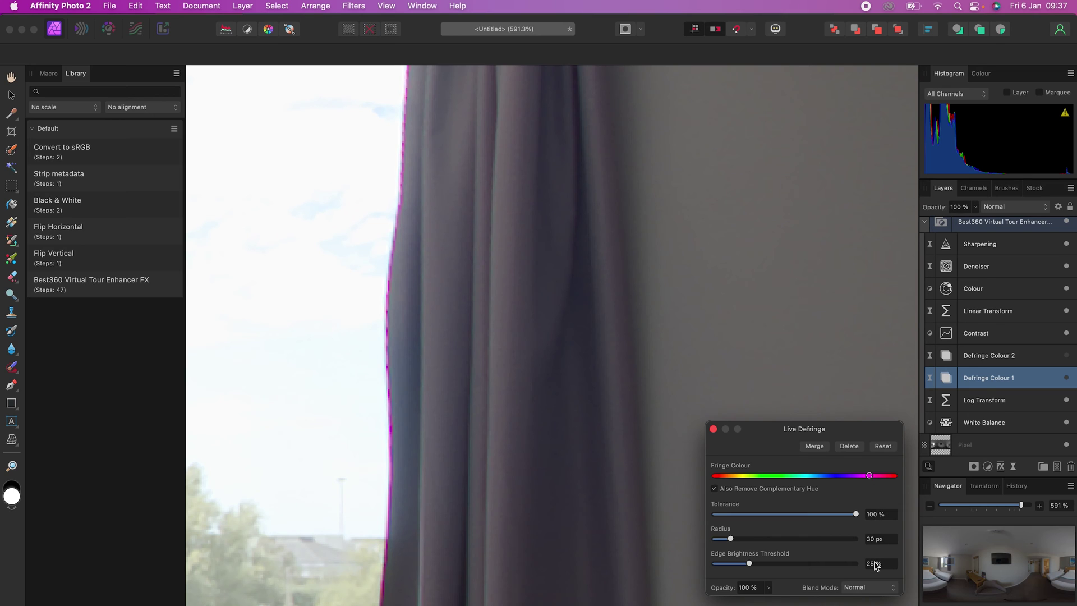
{"action": "left_click", "coordinate": [978, 360]}
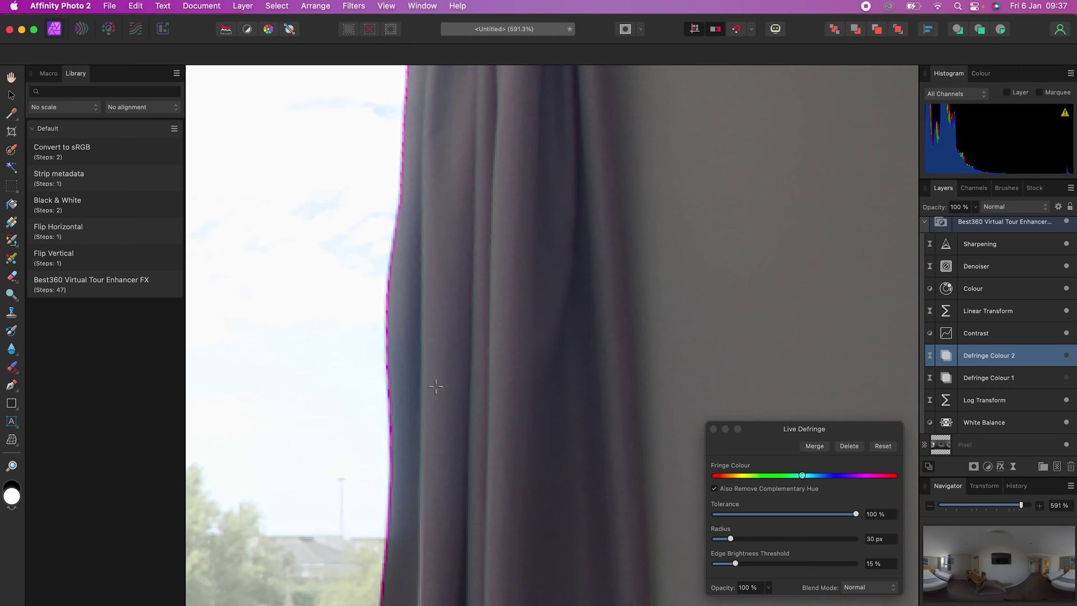
{"action": "left_click", "coordinate": [1066, 356]}
{"action": "left_click", "coordinate": [714, 430]}
{"action": "scroll", "coordinate": [512, 365], "scroll_direction": "down", "scroll_amount": 15}
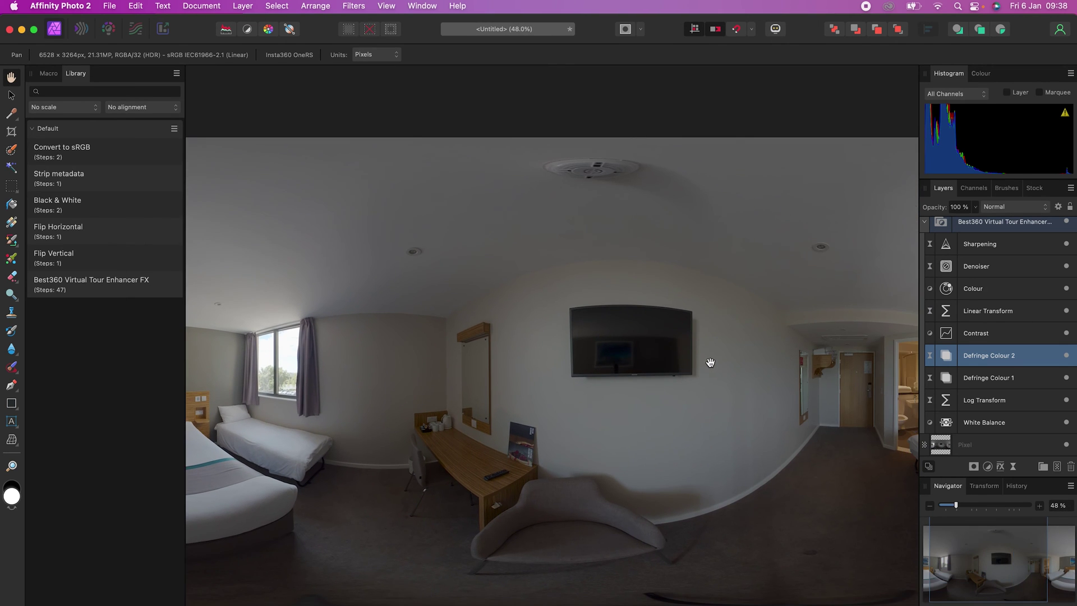
{"action": "double_click", "coordinate": [947, 333]}
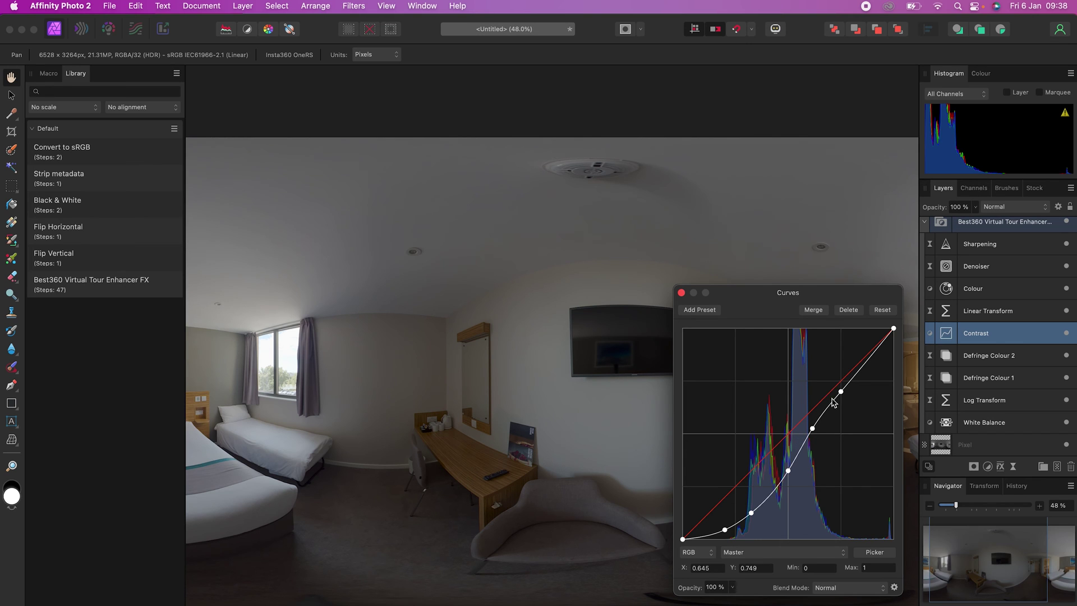
- Reset the Contrast curve and redraw it as an S-curve with lifted highlights and darker shadows
{"action": "left_click_drag", "start_coordinate": [841, 391], "coordinate": [843, 380]}
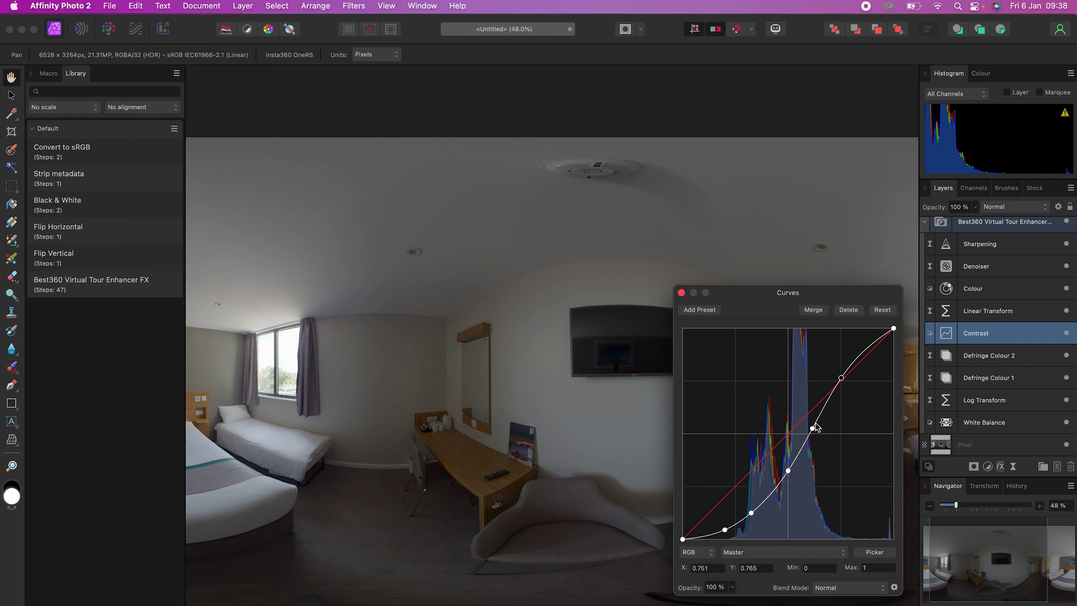
{"action": "left_click_drag", "start_coordinate": [813, 429], "coordinate": [812, 416]}
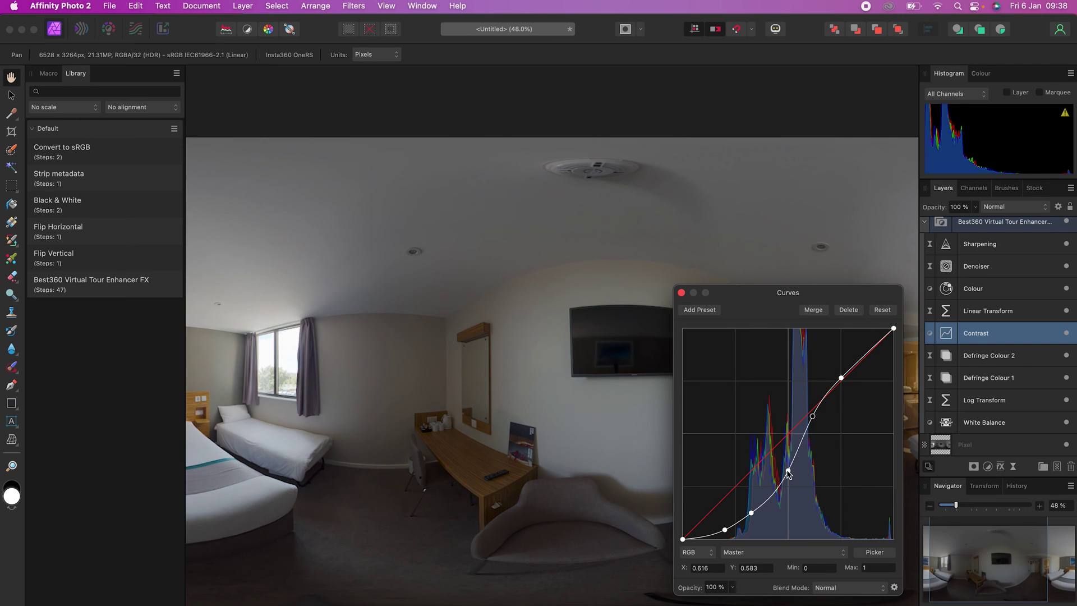
{"action": "left_click_drag", "start_coordinate": [788, 471], "coordinate": [789, 454]}
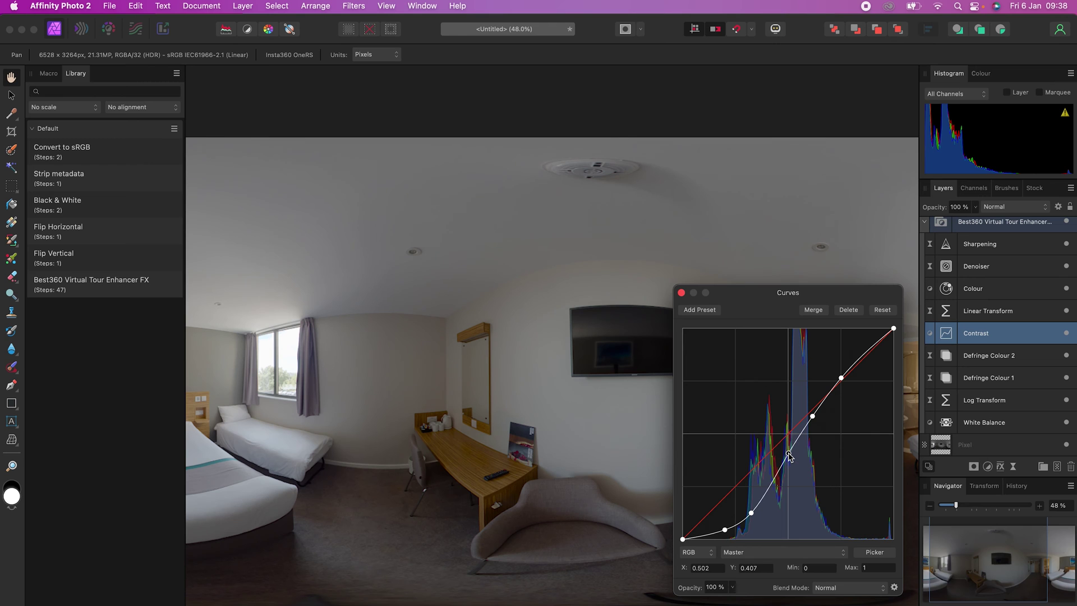
{"action": "left_click", "coordinate": [883, 312]}
{"action": "left_click_drag", "start_coordinate": [836, 386], "coordinate": [812, 380]}
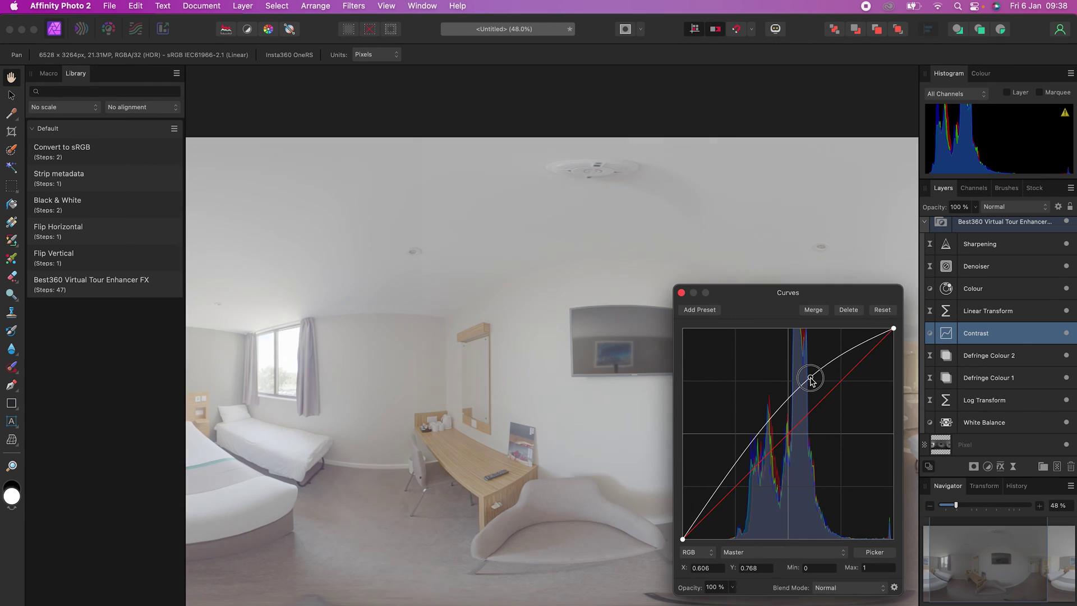
{"action": "left_click_drag", "start_coordinate": [733, 482], "coordinate": [735, 518]}
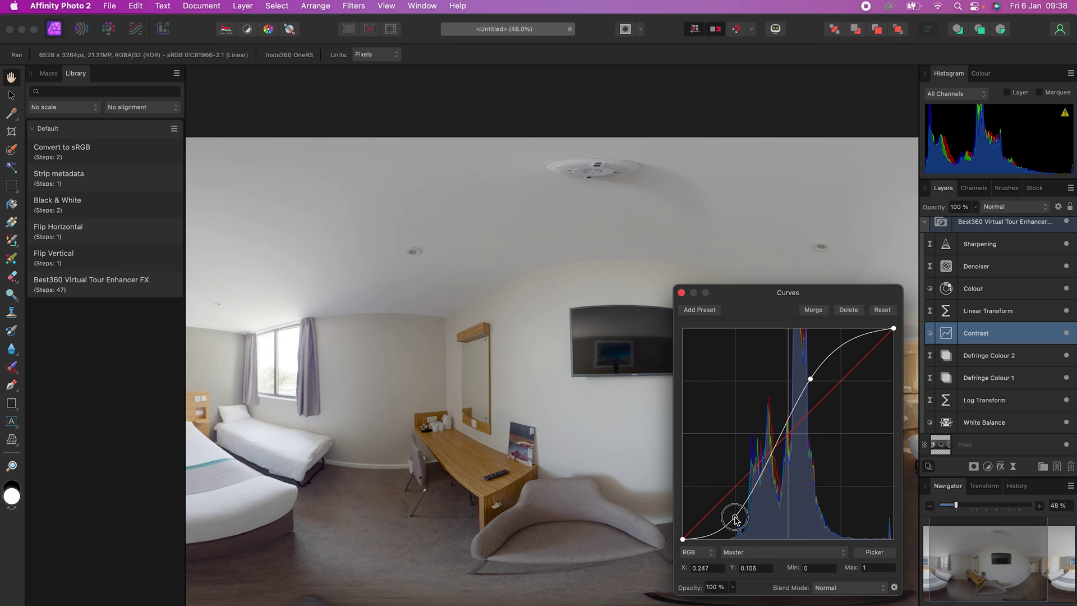
{"action": "left_click", "coordinate": [788, 433]}
{"action": "left_click_drag", "start_coordinate": [812, 379], "coordinate": [820, 381]}
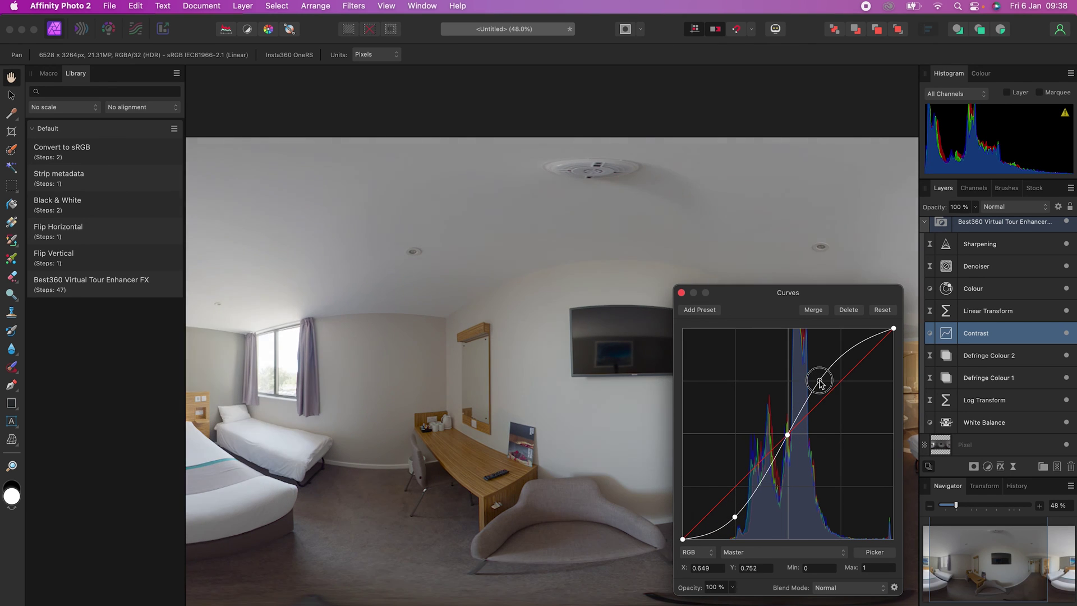
{"action": "left_click", "coordinate": [681, 292]}
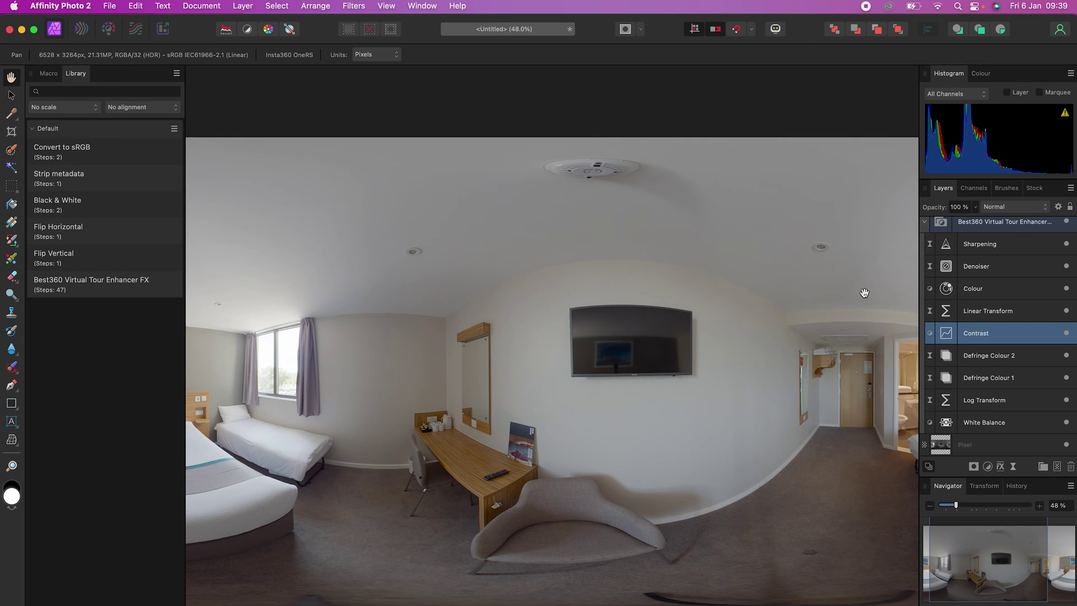
- Lower the Colour layer's HSL saturation shift from 40% to -9%
{"action": "left_click", "coordinate": [947, 288]}
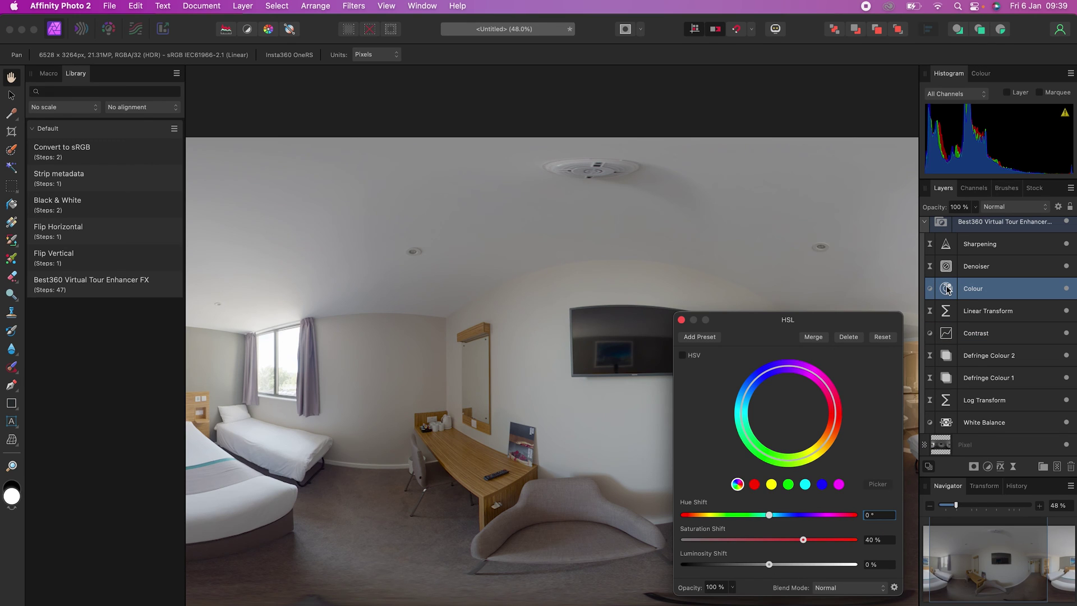
{"action": "mouse_move", "coordinate": [804, 544]}
{"action": "left_mouse_down"}
{"action": "mouse_move", "coordinate": [751, 544]}
{"action": "mouse_move", "coordinate": [807, 543]}
{"action": "left_mouse_up"}
{"action": "left_click", "coordinate": [681, 320]}
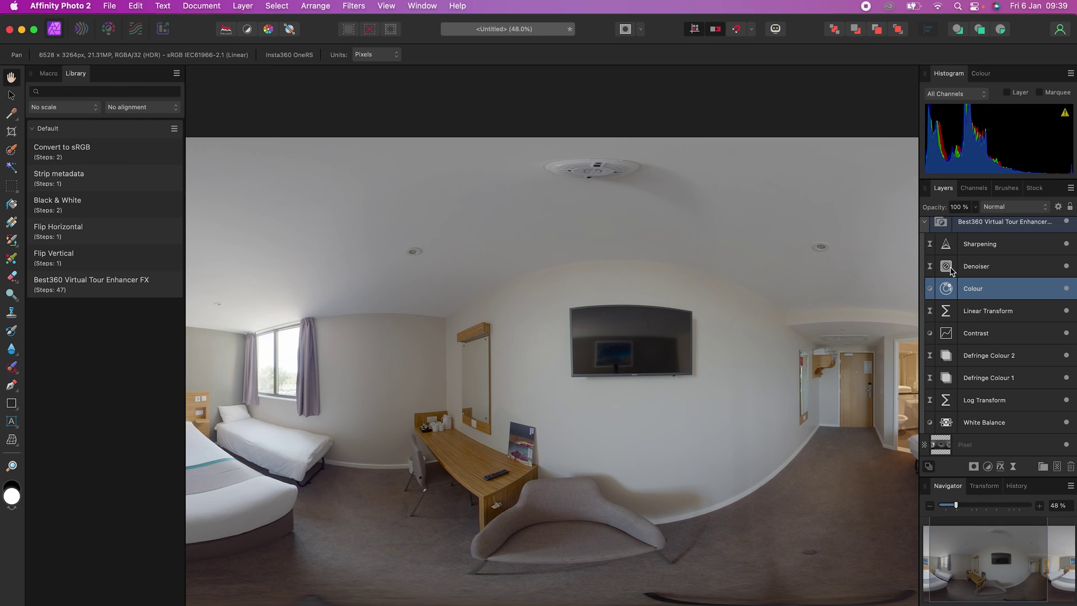
- Check the Denoiser settings and keep the Sharpening unsharp mask factor at 1
{"action": "double_click", "coordinate": [948, 267]}
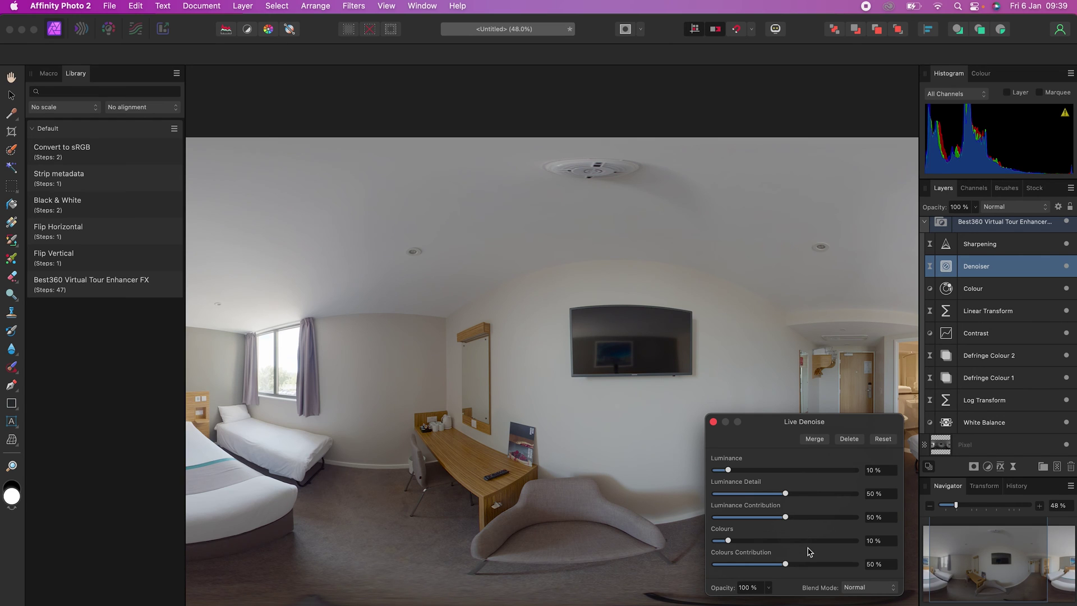
{"action": "left_click", "coordinate": [714, 422]}
{"action": "double_click", "coordinate": [946, 243]}
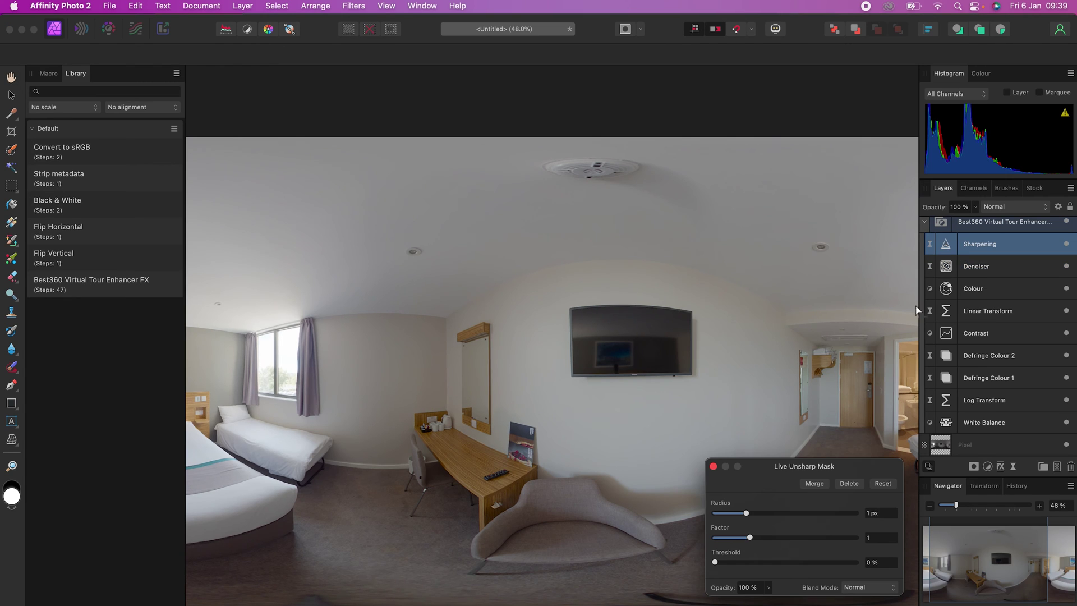
{"action": "left_click_drag", "start_coordinate": [750, 540], "coordinate": [781, 539]}
{"action": "double_click", "coordinate": [781, 540]}
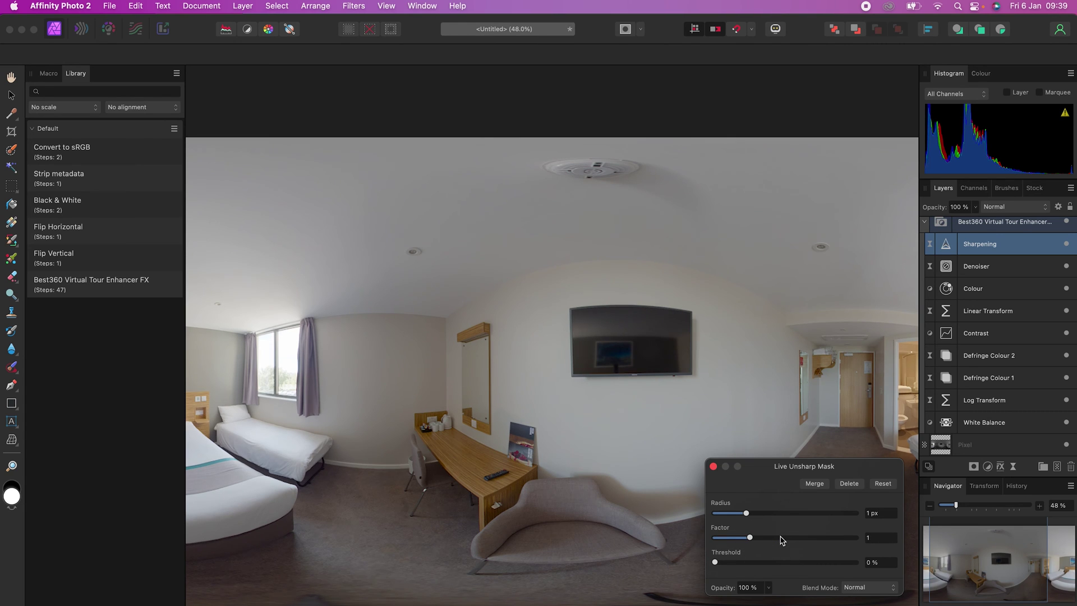
{"action": "left_click", "coordinate": [714, 468]}
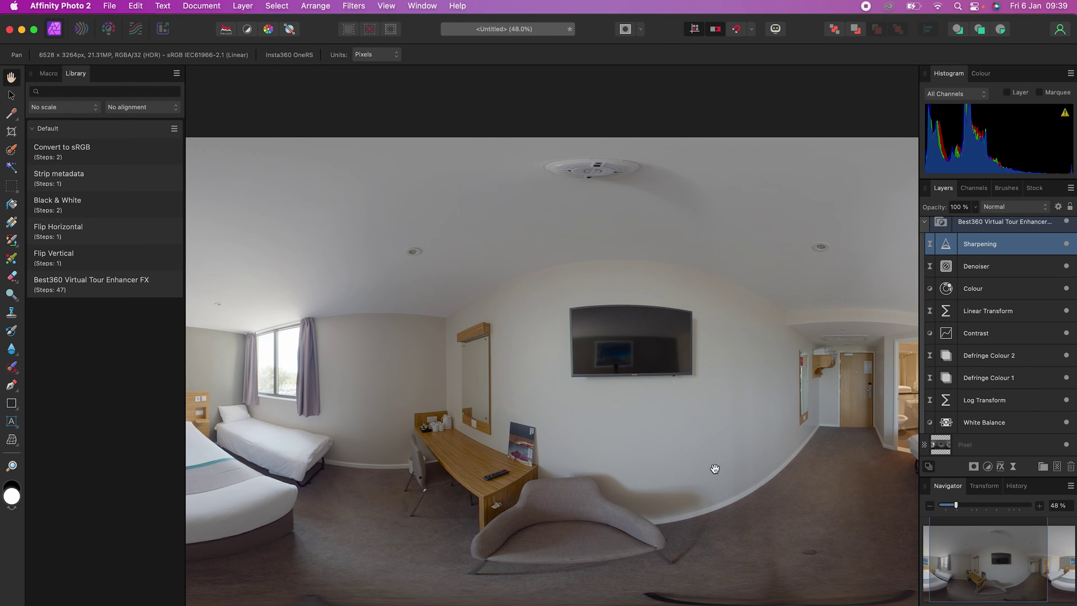
{"action": "left_click", "coordinate": [938, 452]}
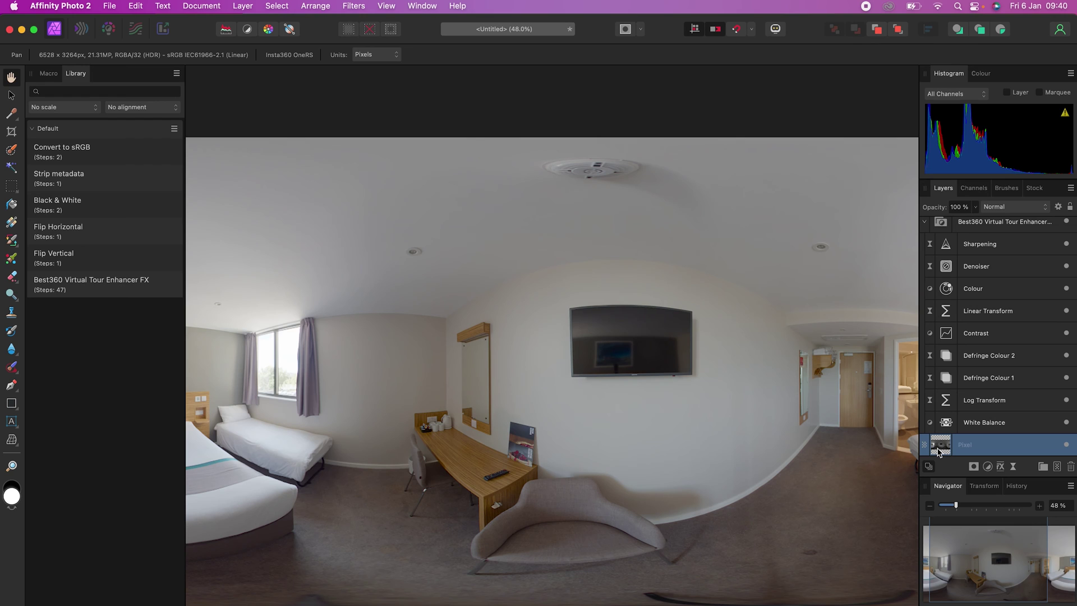
- Apply an Equirectangular live projection to the Pixel layer
{"action": "left_click", "coordinate": [234, 5]}
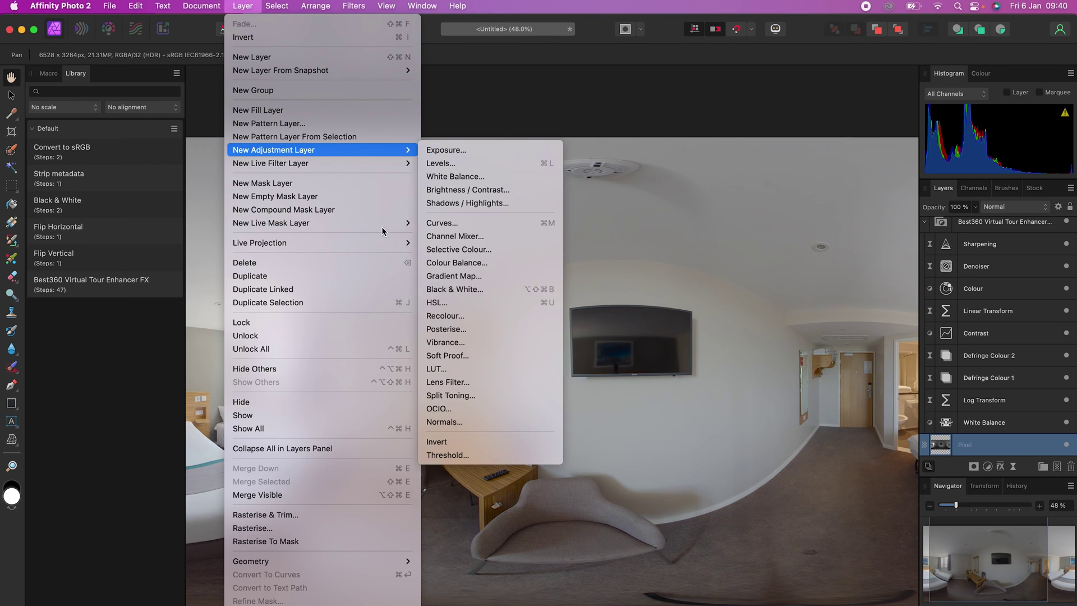
{"action": "mouse_move", "coordinate": [396, 242]}
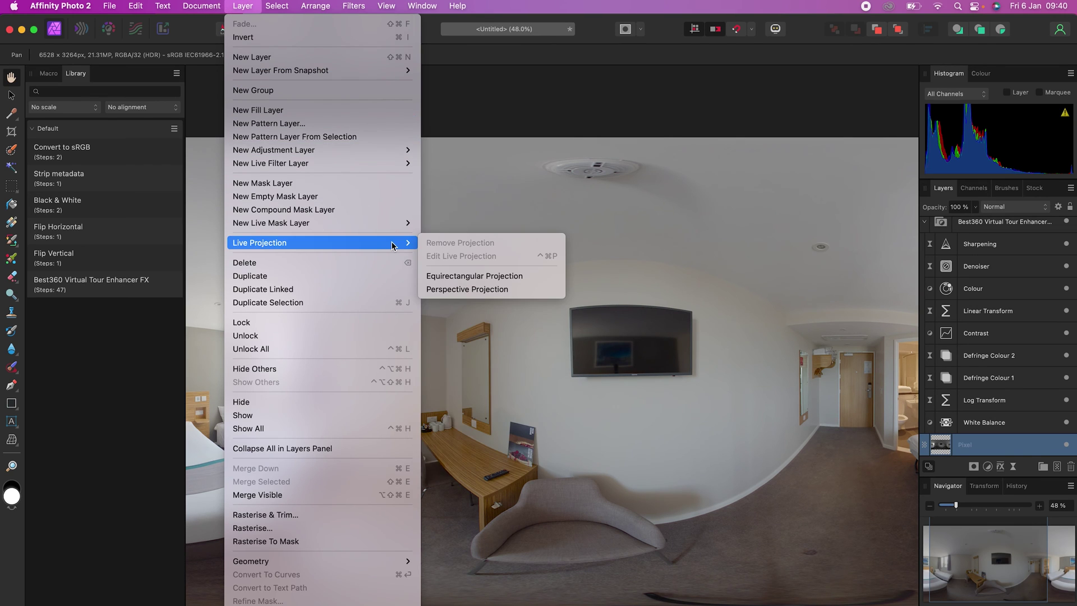
{"action": "left_click", "coordinate": [465, 277]}
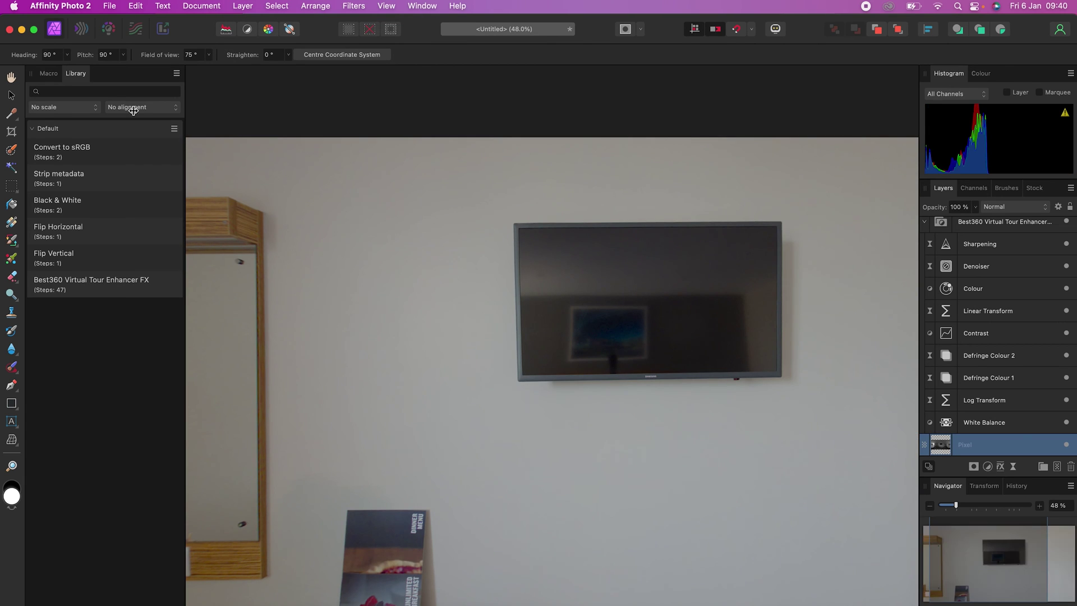
- Rotate the heading so the bed wall faces forward and centre the coordinate system
{"action": "left_click", "coordinate": [65, 55]}
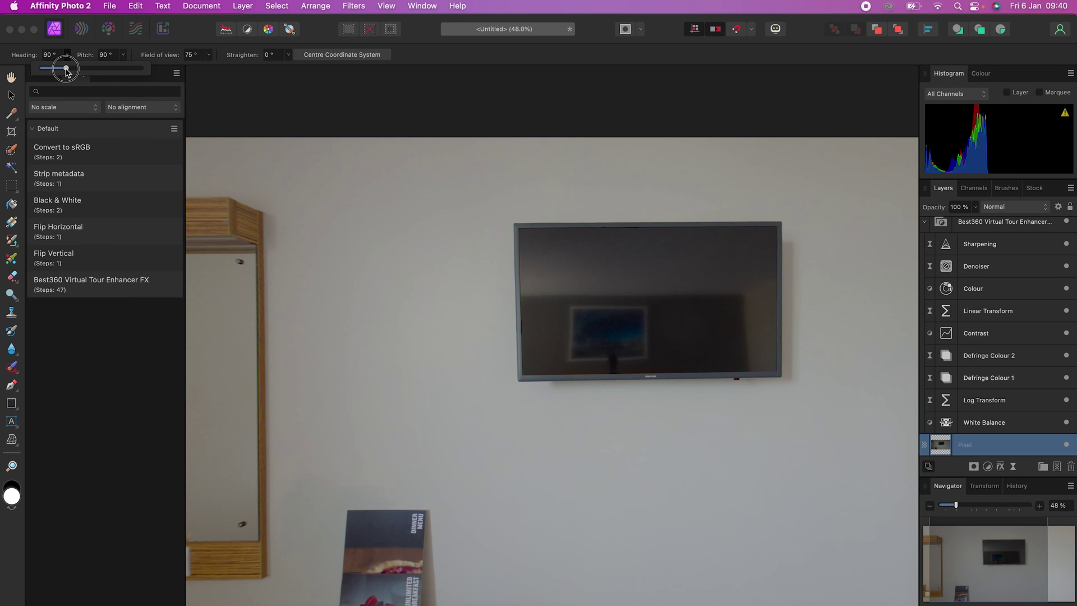
{"action": "left_click_drag", "start_coordinate": [67, 73], "coordinate": [116, 73]}
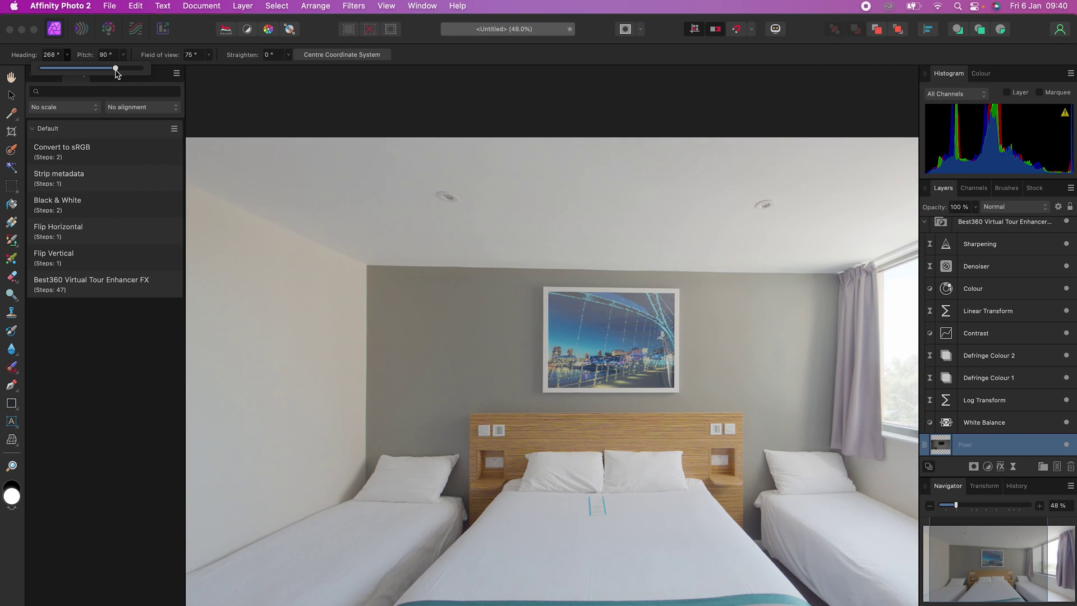
{"action": "left_click", "coordinate": [314, 59]}
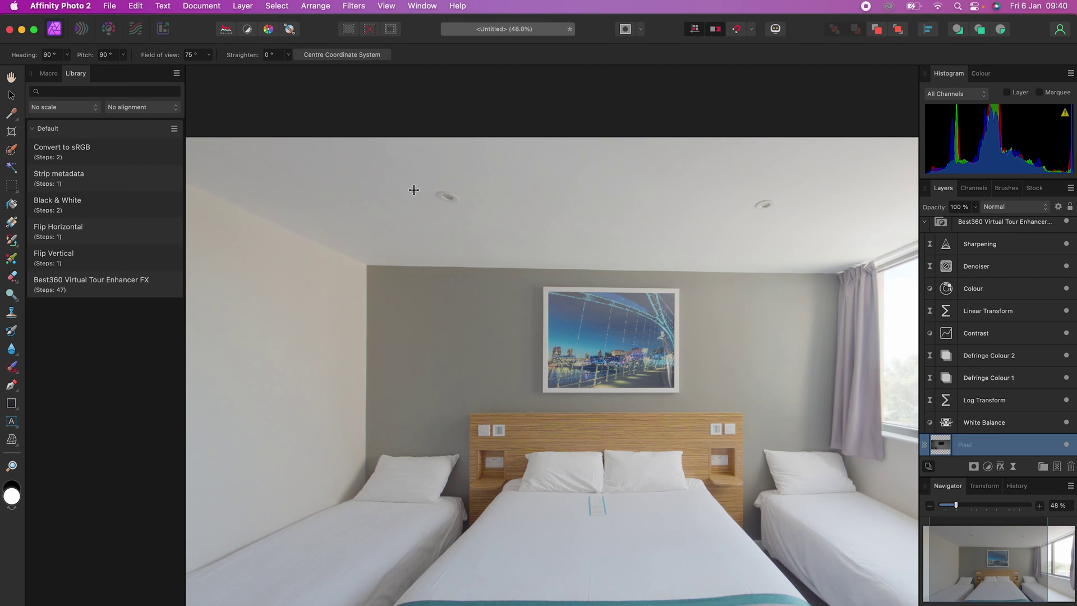
{"action": "left_click", "coordinate": [243, 7]}
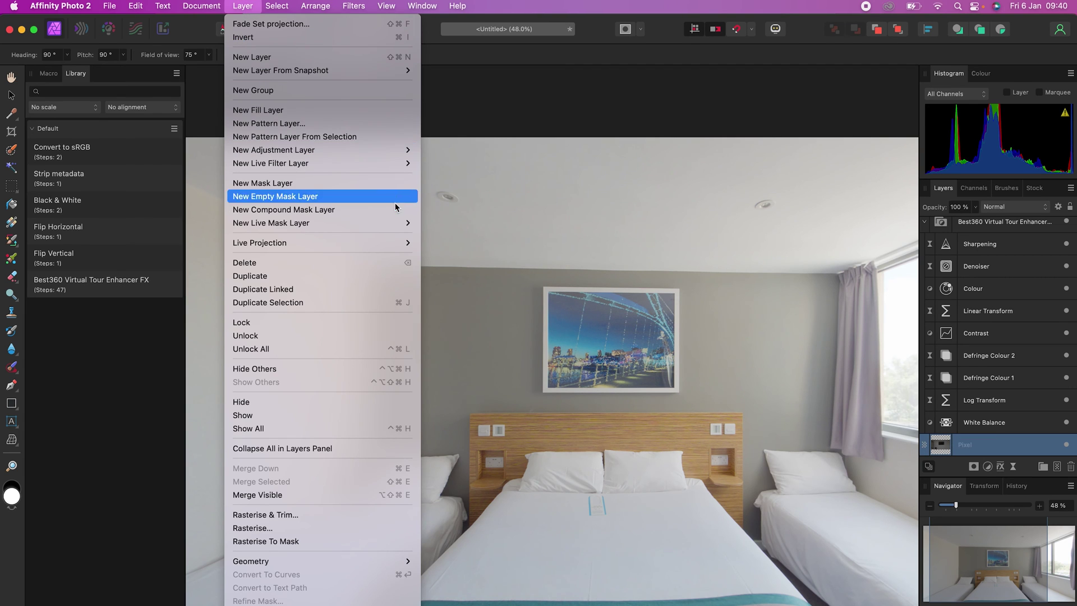
- Resume editing the live projection and tilt the pitch to 178° to face the floor
{"action": "mouse_move", "coordinate": [388, 242]}
{"action": "left_click", "coordinate": [449, 255]}
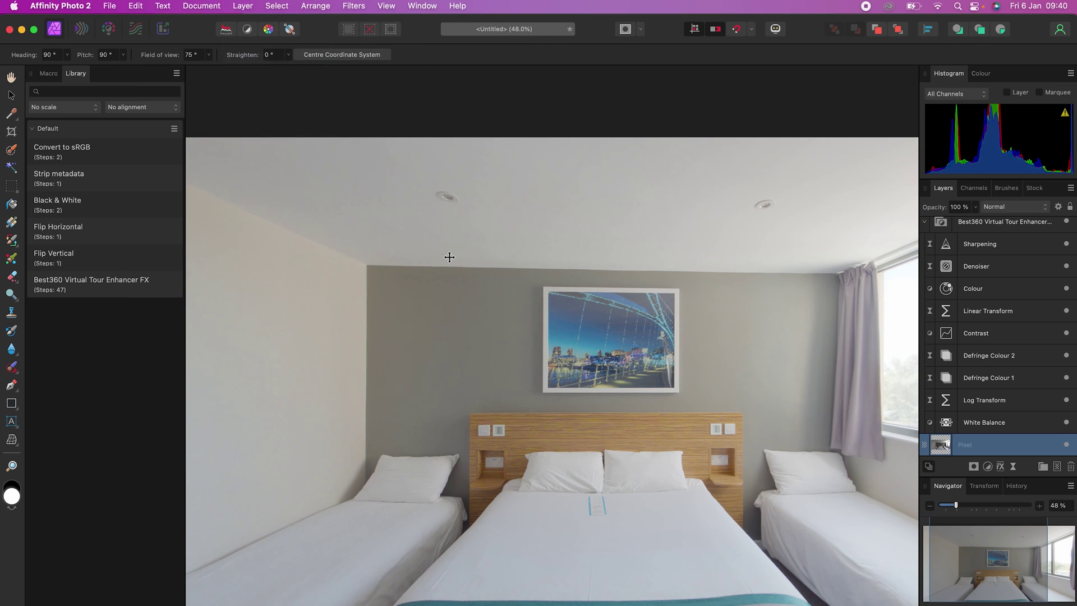
{"action": "left_click", "coordinate": [123, 59]}
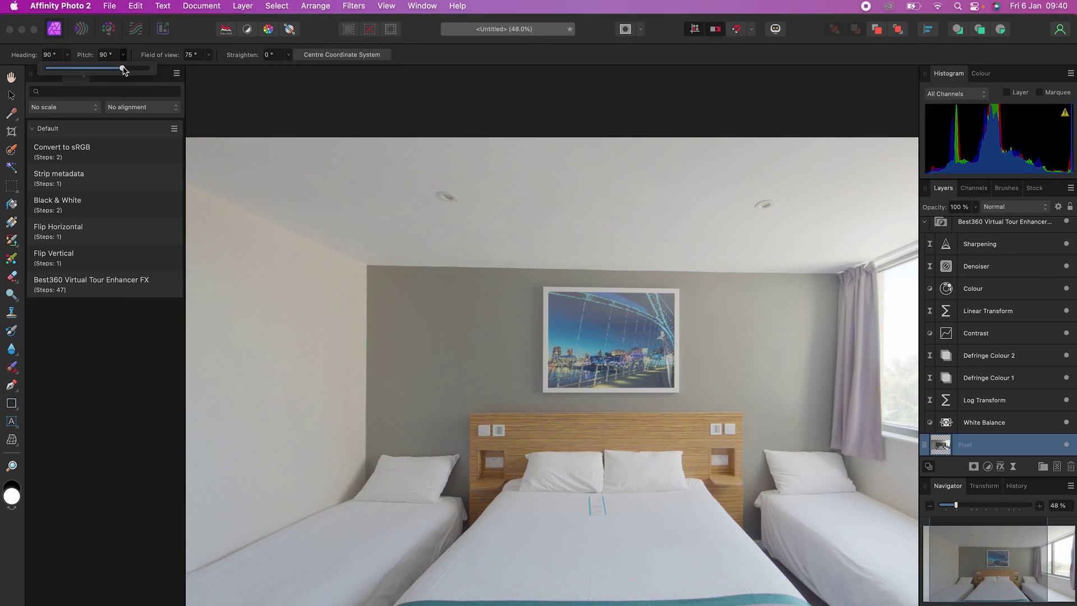
{"action": "left_click_drag", "start_coordinate": [123, 67], "coordinate": [149, 72]}
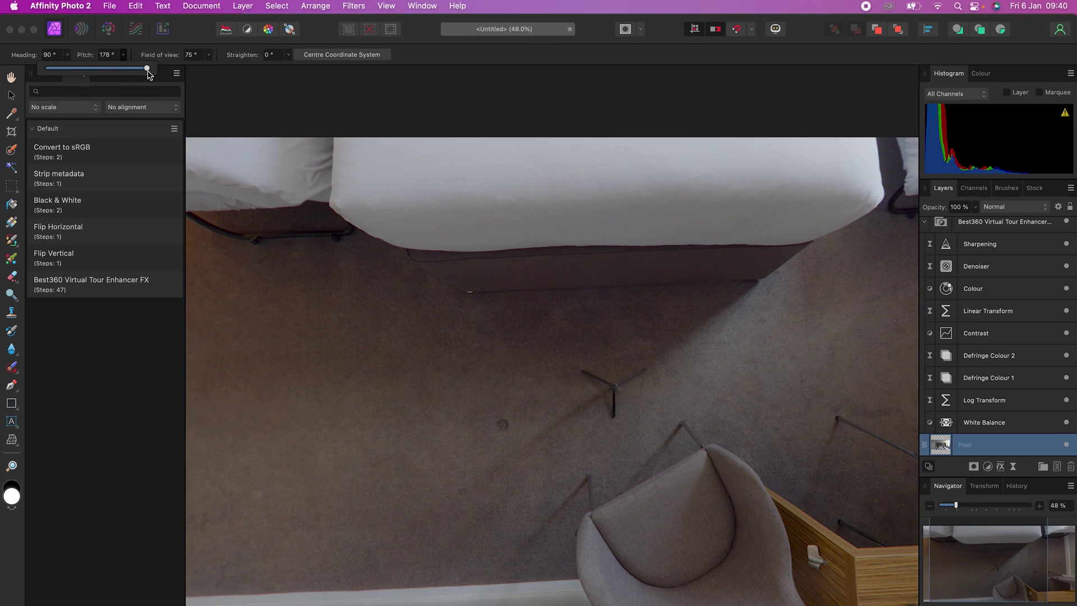
- Inpaint the tripod legs out of the carpet with a 170 px Inpainting Brush
{"action": "mouse_move", "coordinate": [12, 370]}
{"action": "left_mouse_down"}
{"action": "mouse_move", "coordinate": [62, 399]}
{"action": "mouse_move", "coordinate": [66, 418]}
{"action": "left_mouse_up"}
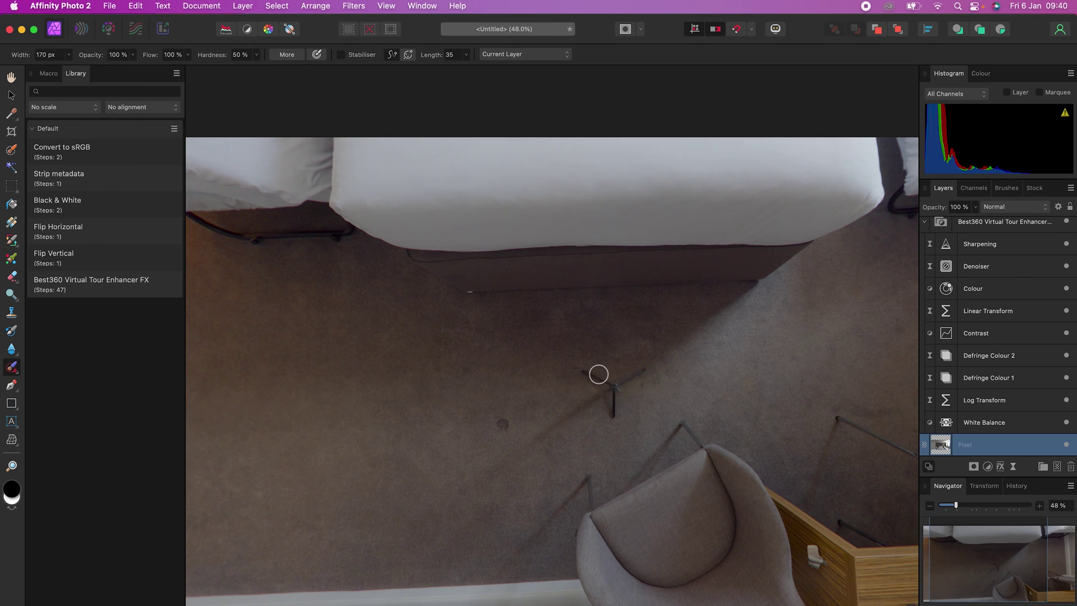
{"action": "left_click", "coordinate": [69, 55]}
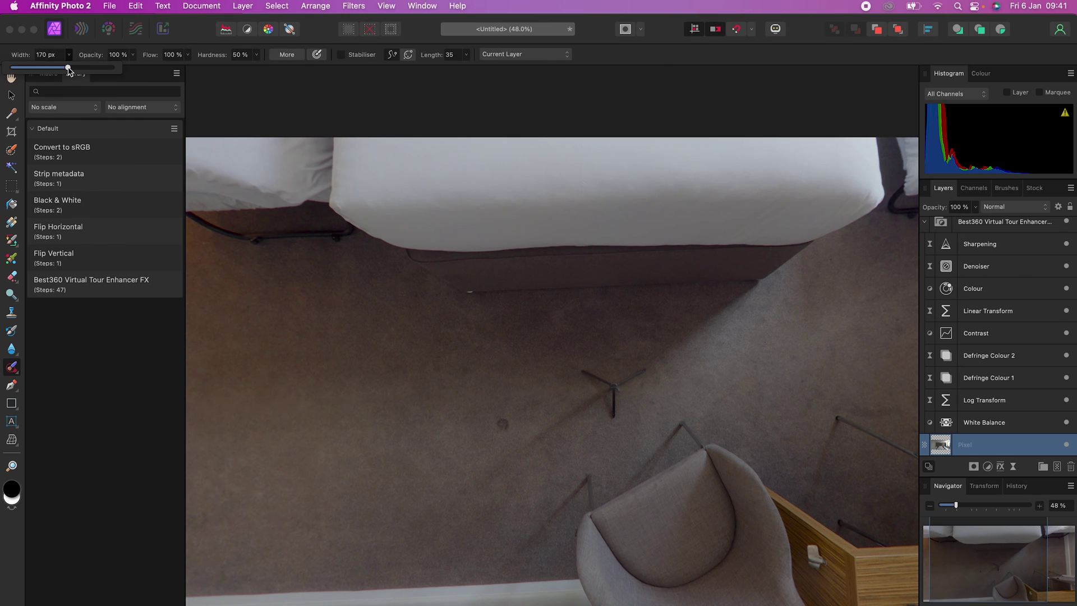
{"action": "left_click", "coordinate": [257, 55]}
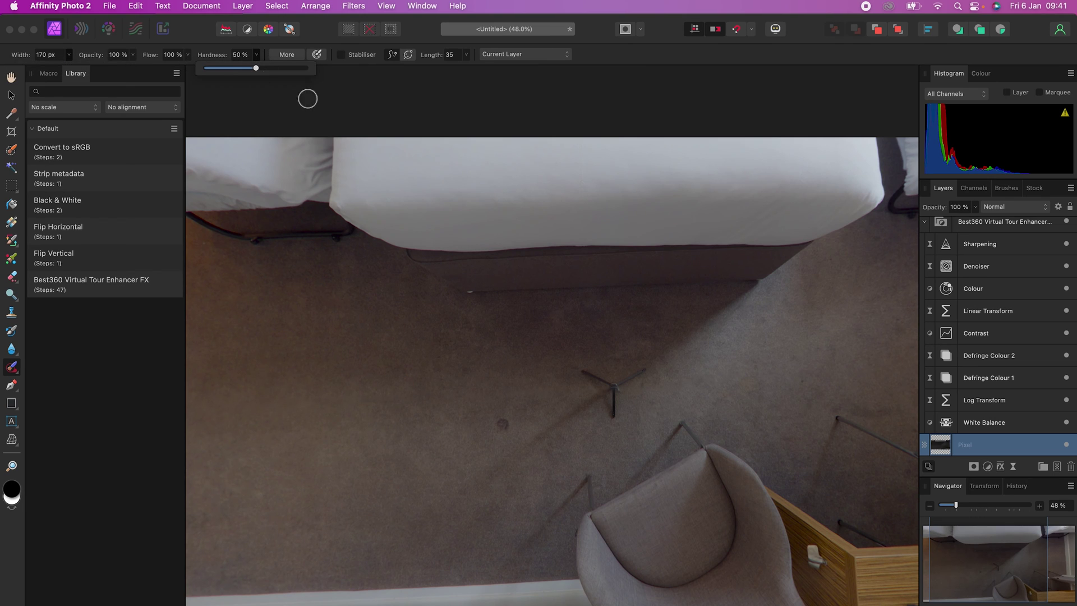
{"action": "mouse_move", "coordinate": [586, 364]}
{"action": "left_mouse_down"}
{"action": "mouse_move", "coordinate": [613, 392]}
{"action": "mouse_move", "coordinate": [613, 423]}
{"action": "mouse_move", "coordinate": [618, 384]}
{"action": "mouse_move", "coordinate": [647, 369]}
{"action": "left_mouse_up"}
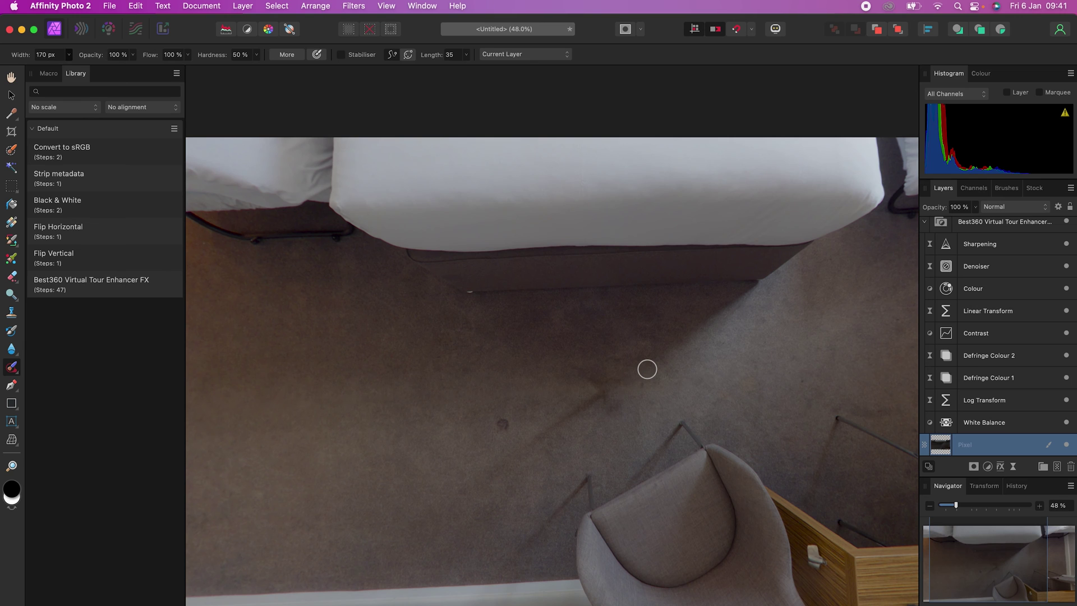
{"action": "left_click", "coordinate": [243, 6]}
- Remove the live projection and export the image as a best-quality JPEG
{"action": "mouse_move", "coordinate": [377, 246]}
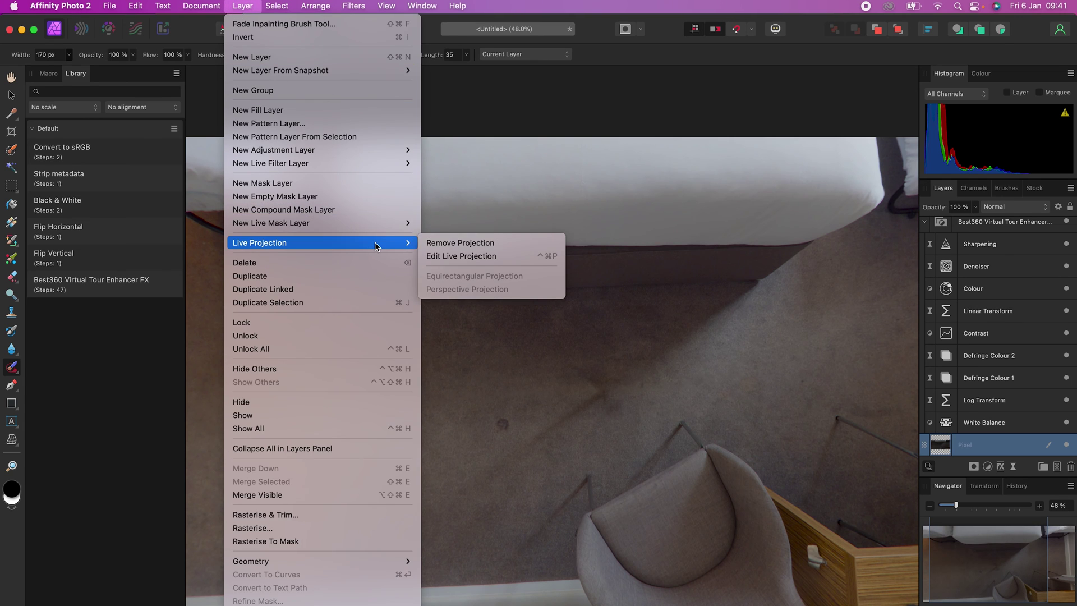
{"action": "left_click", "coordinate": [430, 244]}
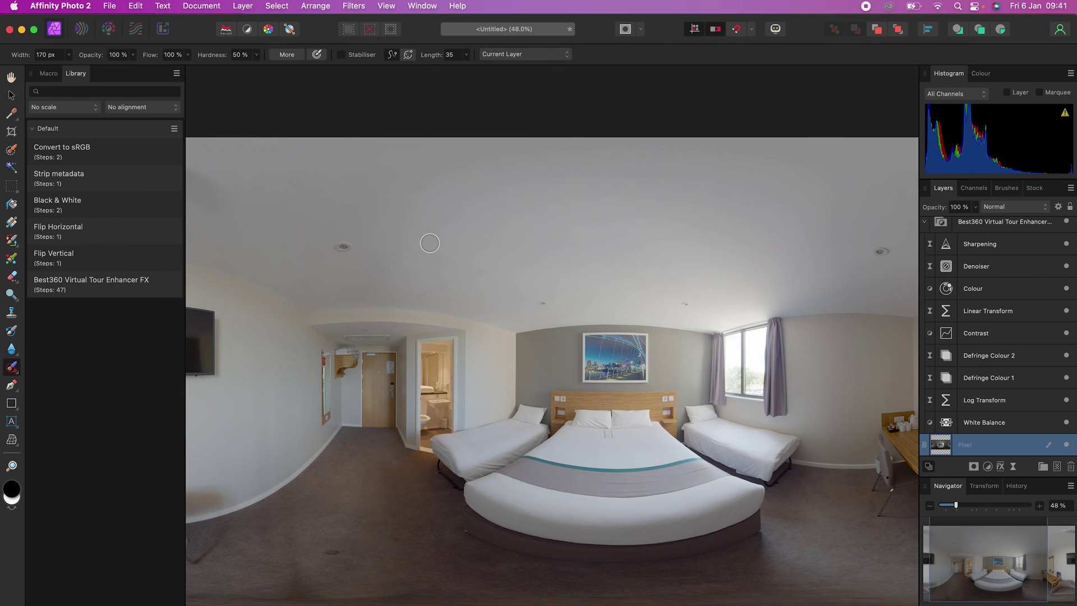
{"action": "left_click", "coordinate": [108, 5]}
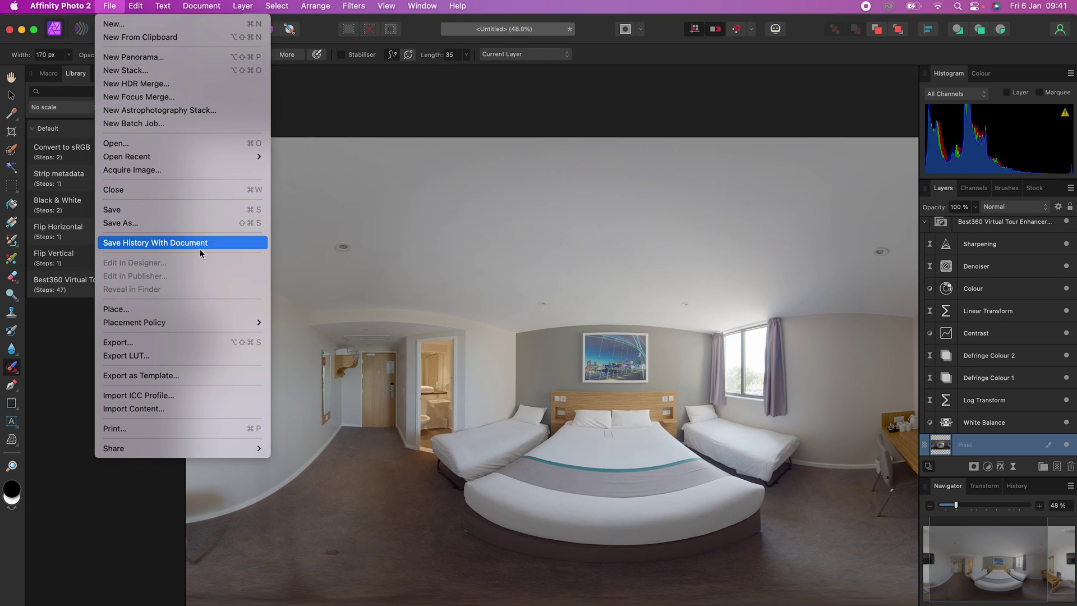
{"action": "left_click", "coordinate": [203, 340]}
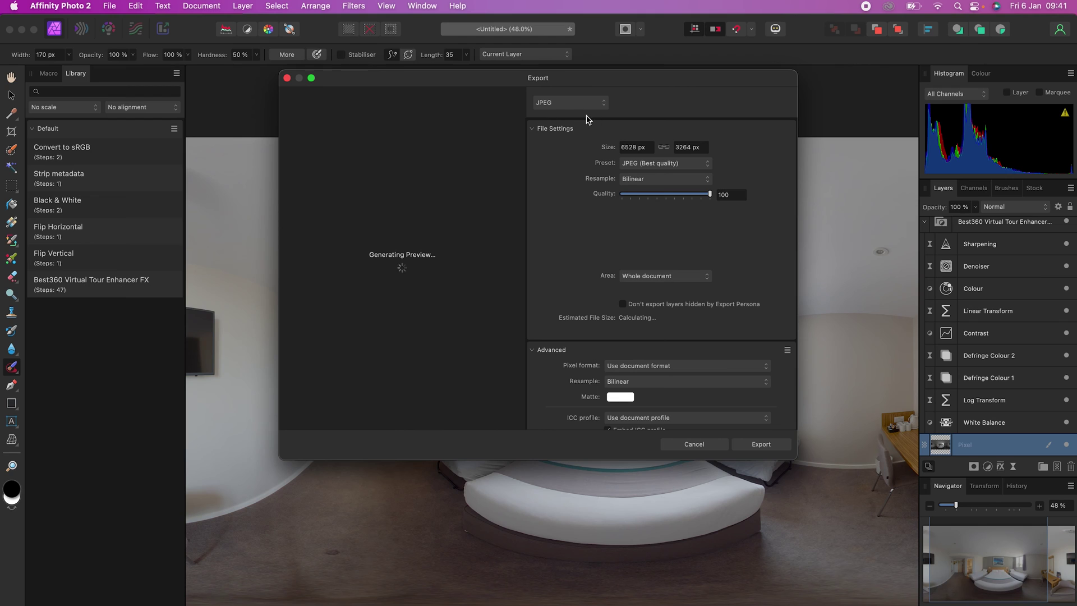
{"action": "left_click", "coordinate": [596, 106]}
{"action": "left_click", "coordinate": [596, 105]}
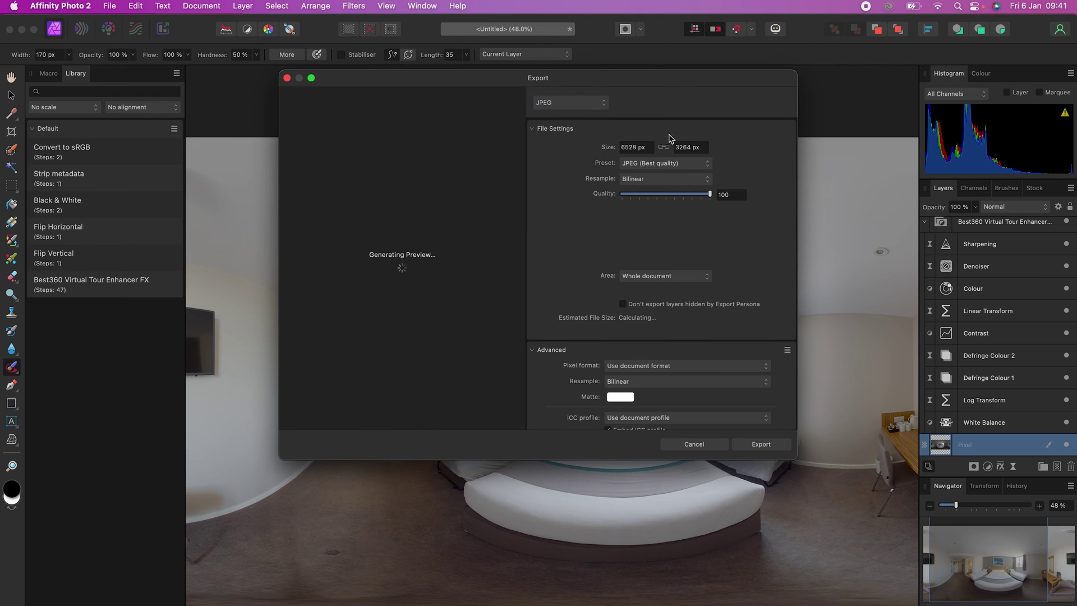
{"action": "left_click", "coordinate": [706, 166]}
{"action": "left_click", "coordinate": [696, 166]}
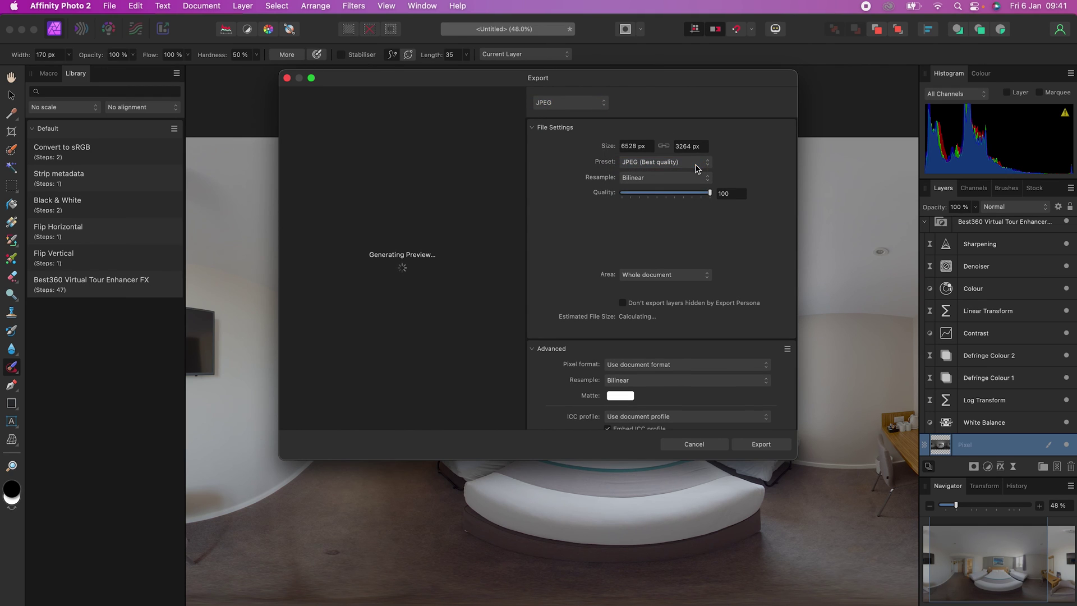
{"action": "left_click", "coordinate": [749, 452]}
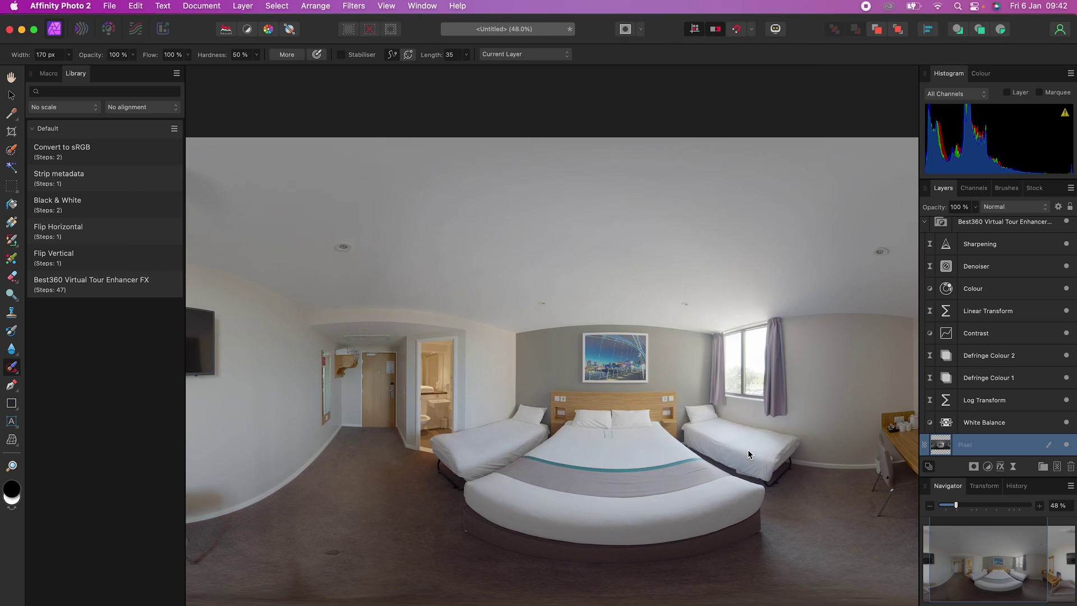
- Save the JPEG as 'Travel Hotel Room Photo 1' in the Final Photos folder
{"action": "scroll", "coordinate": [478, 377], "scroll_direction": "down", "scroll_amount": 2}
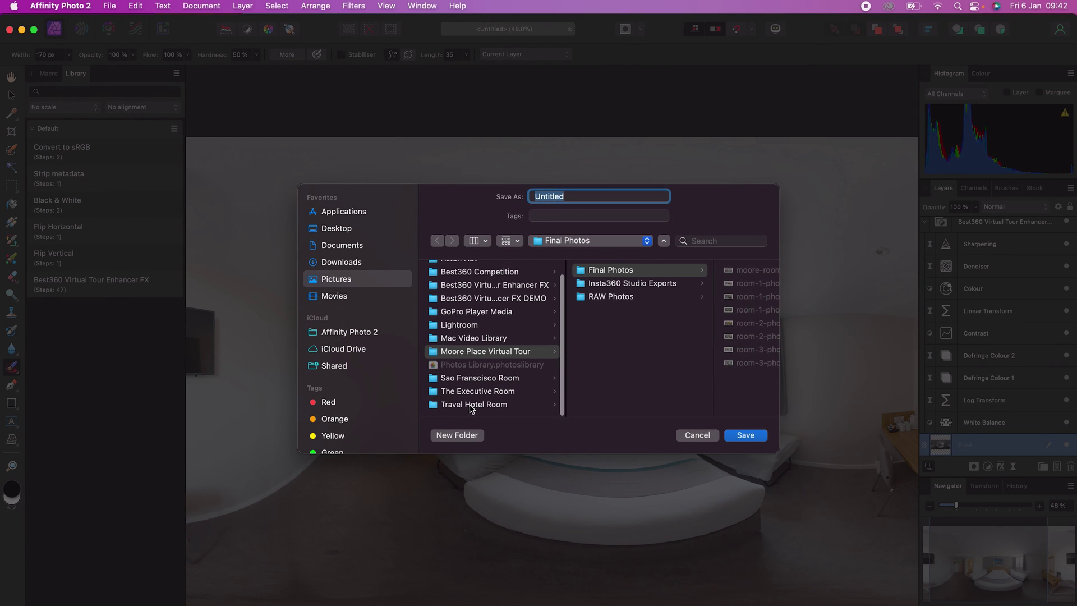
{"action": "left_click", "coordinate": [477, 404]}
{"action": "left_click", "coordinate": [656, 275]}
{"action": "left_click", "coordinate": [673, 272]}
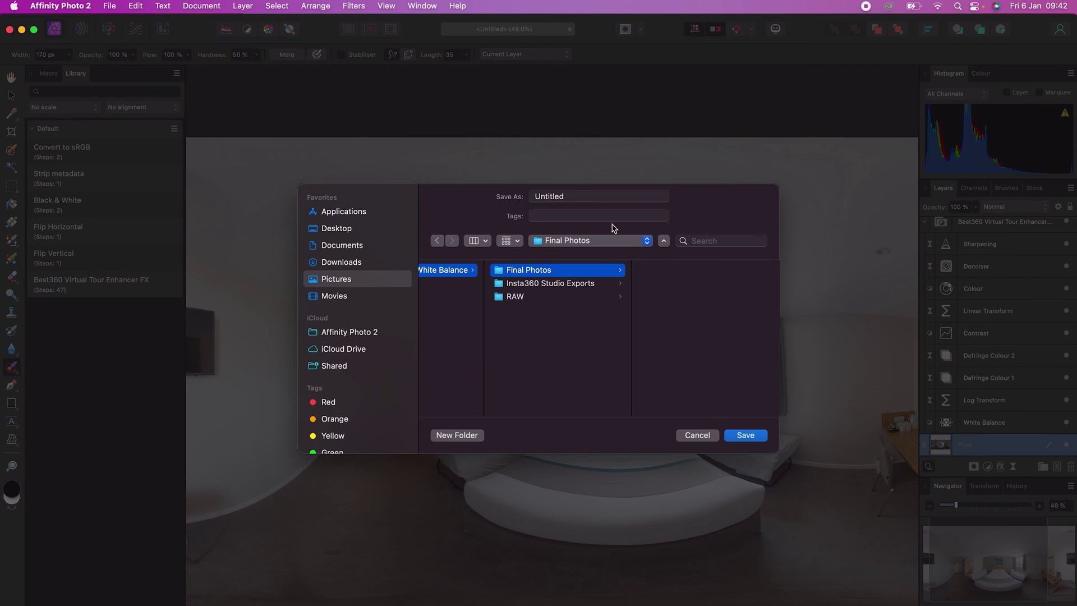
{"action": "double_click", "coordinate": [541, 197]}
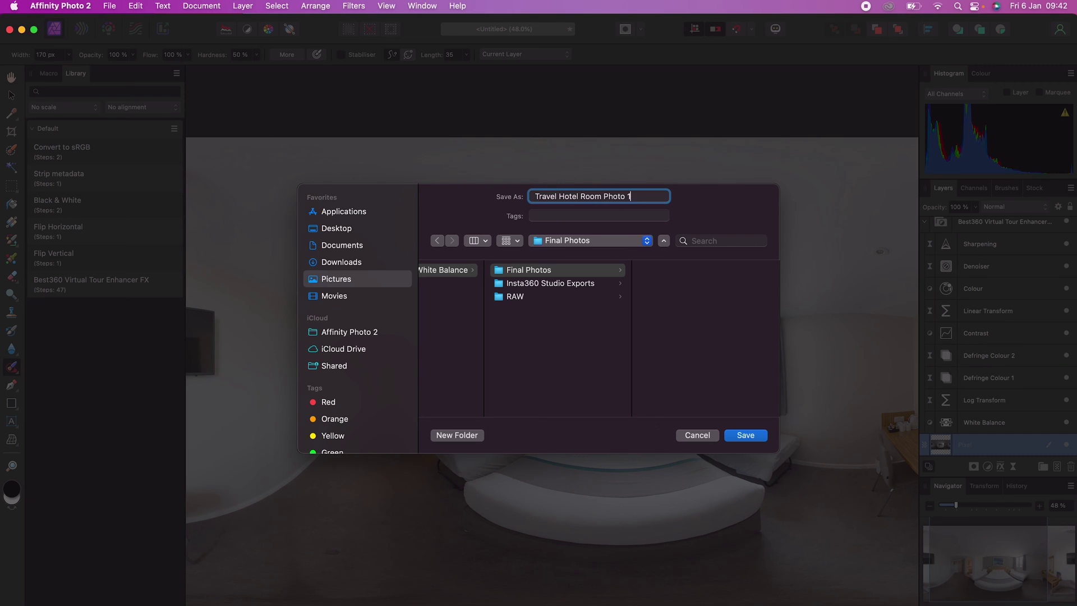
{"action": "left_click", "coordinate": [737, 437]}
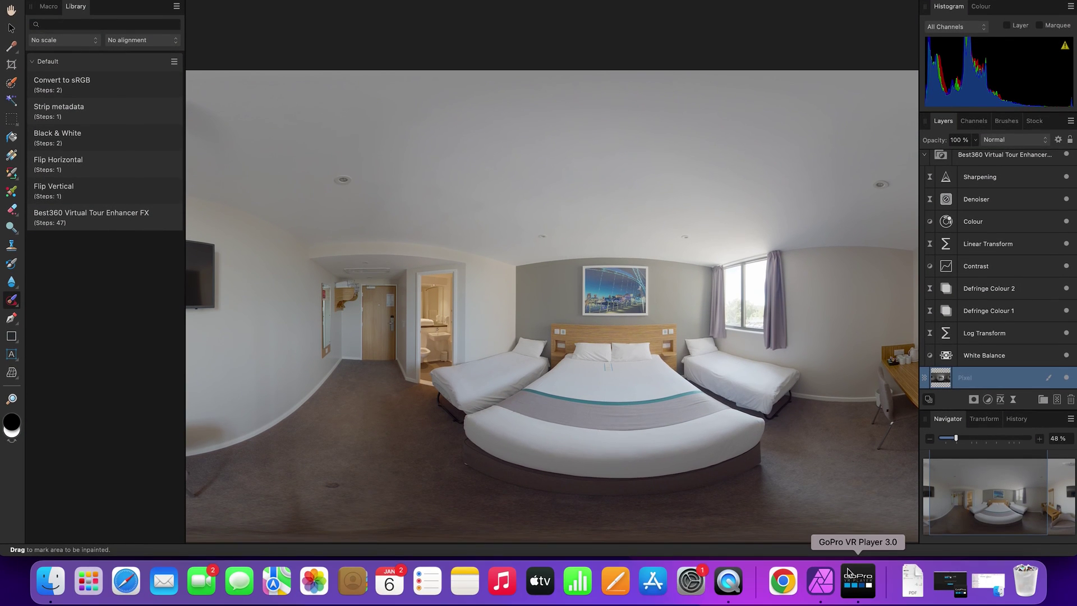
- Load Travel Hotel Room Photo 1 into GoPro VR Player and pan toward the window and TV wall
{"action": "left_click", "coordinate": [851, 578]}
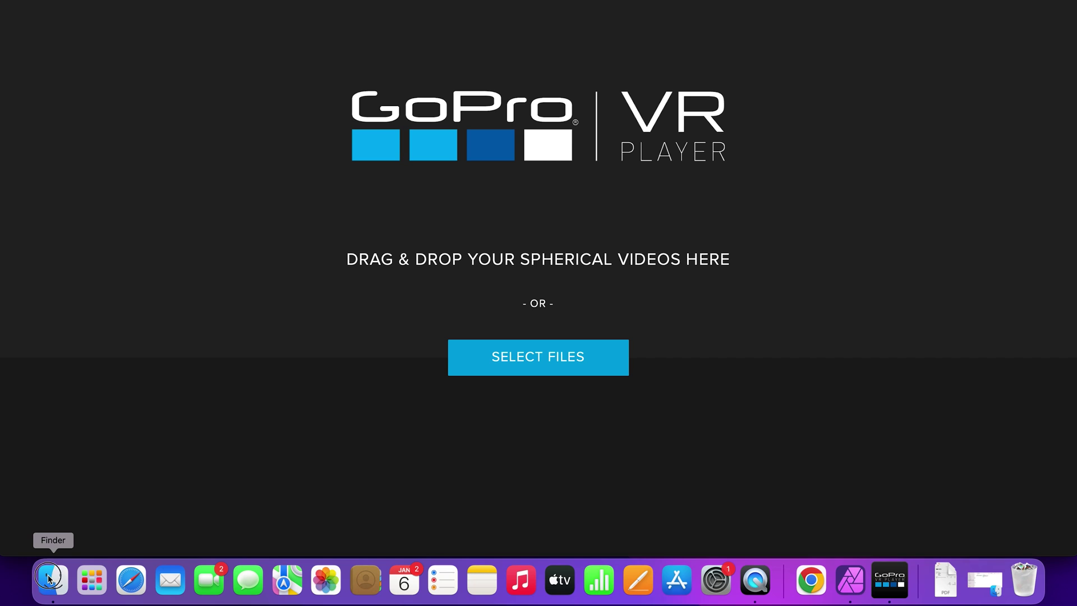
{"action": "left_click", "coordinate": [52, 577]}
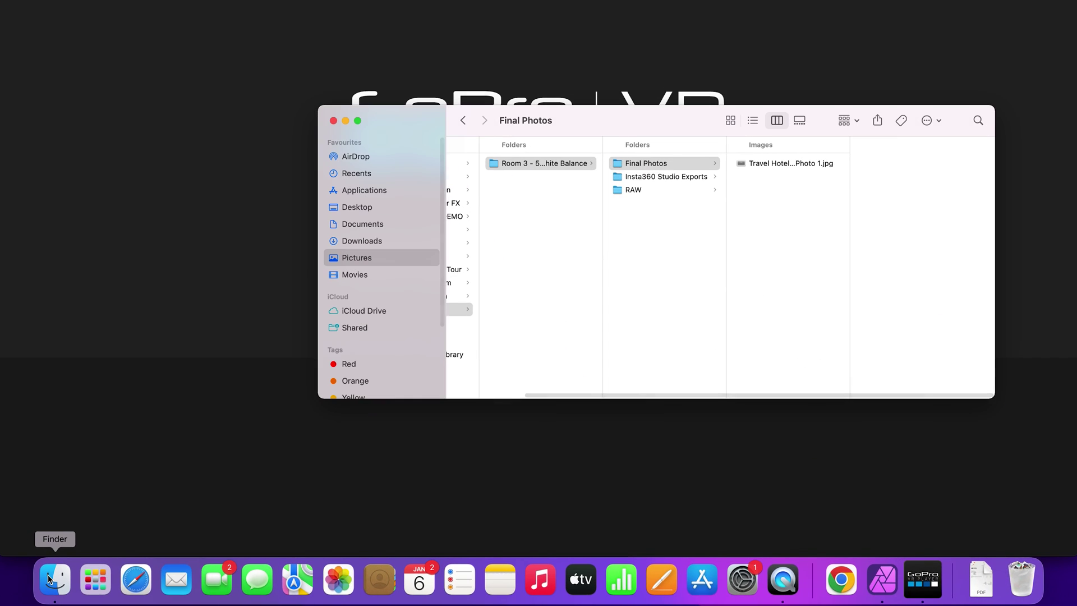
{"action": "left_click_drag", "start_coordinate": [785, 166], "coordinate": [787, 80]}
{"action": "left_click_drag", "start_coordinate": [685, 265], "coordinate": [589, 251]}
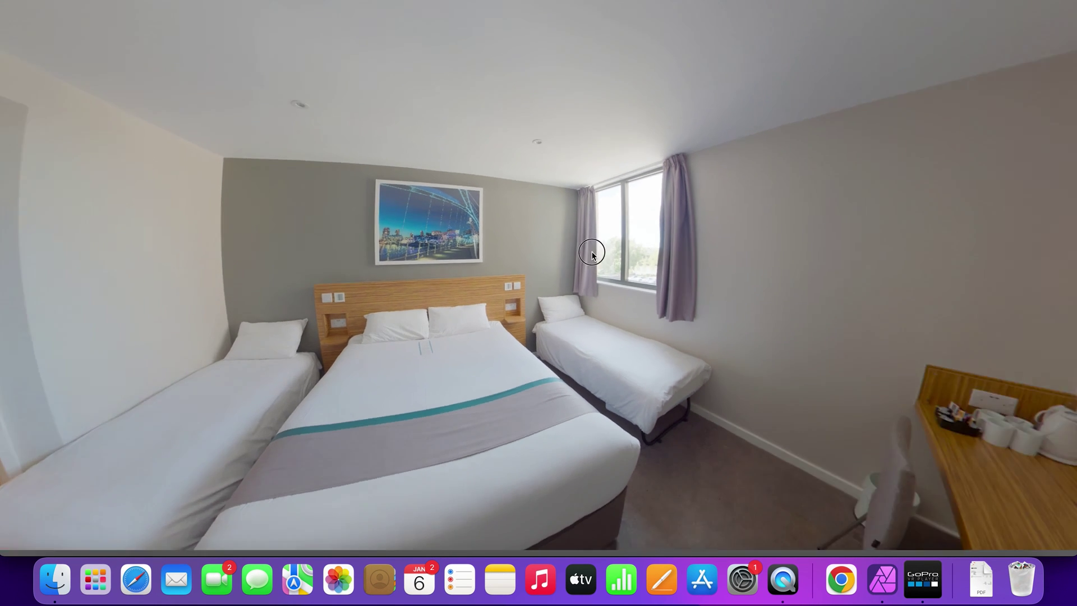
{"action": "left_click_drag", "start_coordinate": [789, 313], "coordinate": [662, 318]}
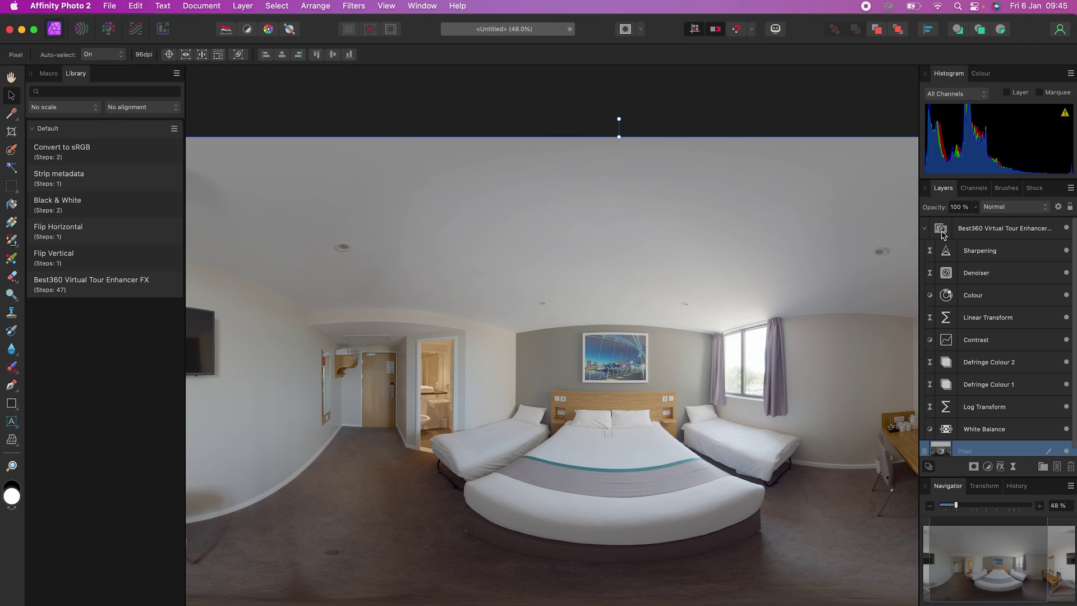
- Copy the Best360 Virtual Tour Enhancer group and paste it into the other room photo
{"action": "left_click", "coordinate": [944, 236]}
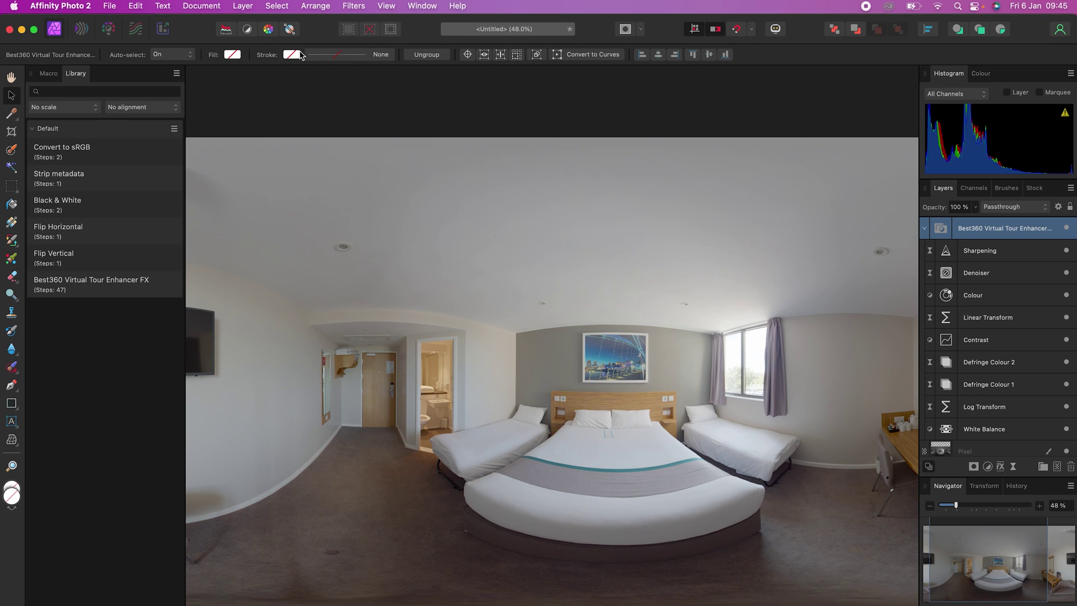
{"action": "left_click", "coordinate": [144, 7]}
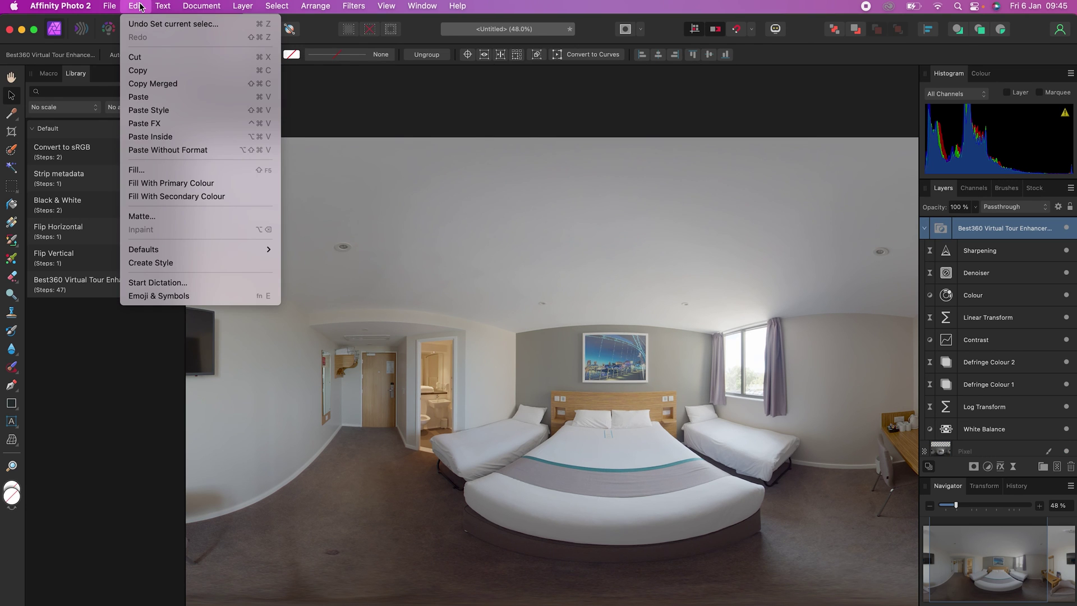
{"action": "left_click", "coordinate": [156, 71]}
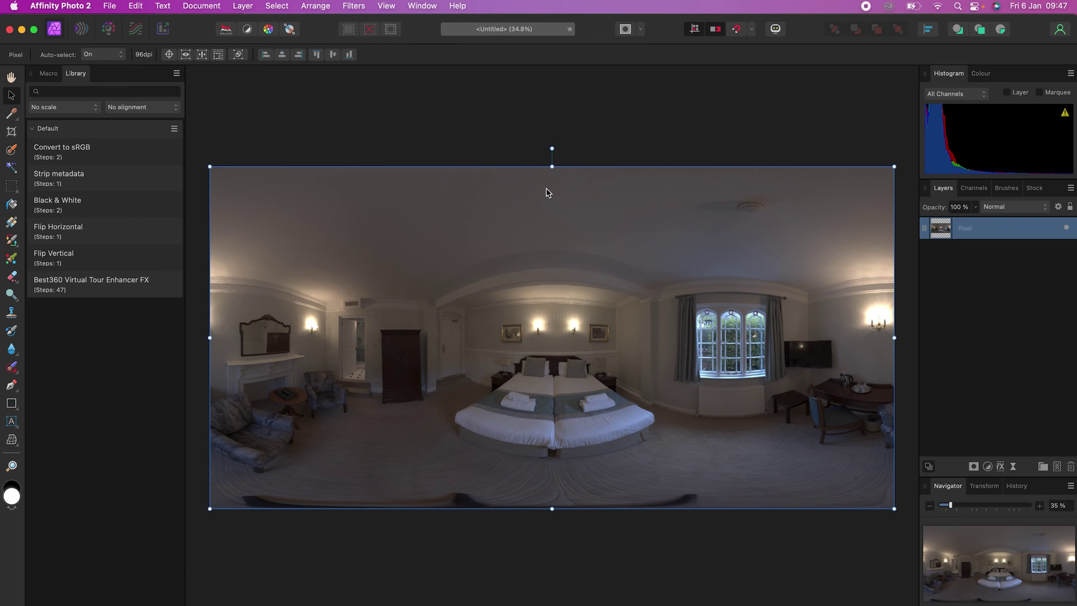
{"action": "left_click", "coordinate": [142, 6]}
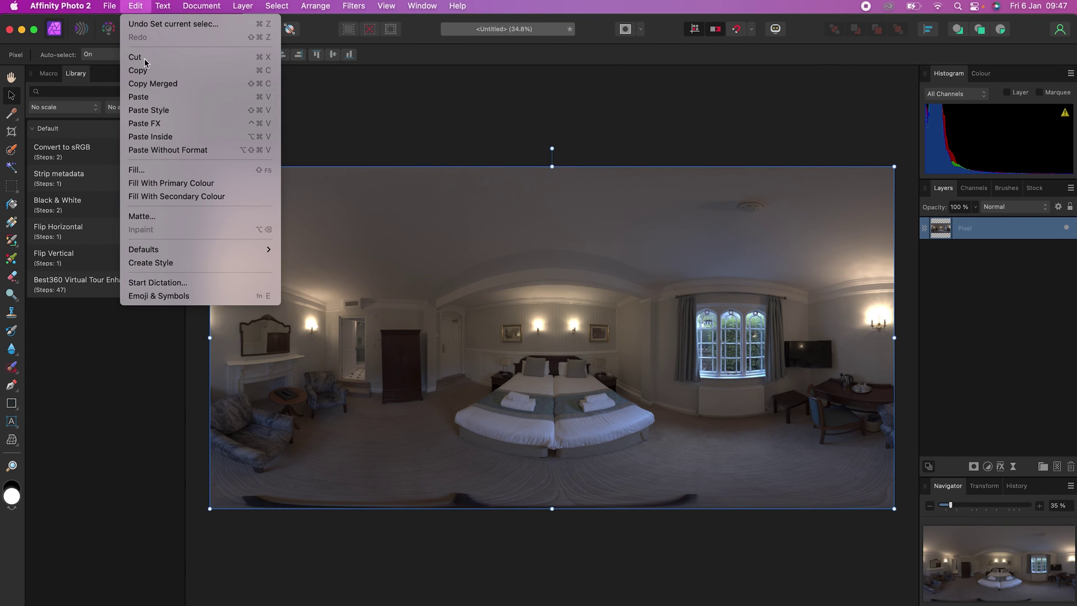
{"action": "left_click", "coordinate": [151, 97]}
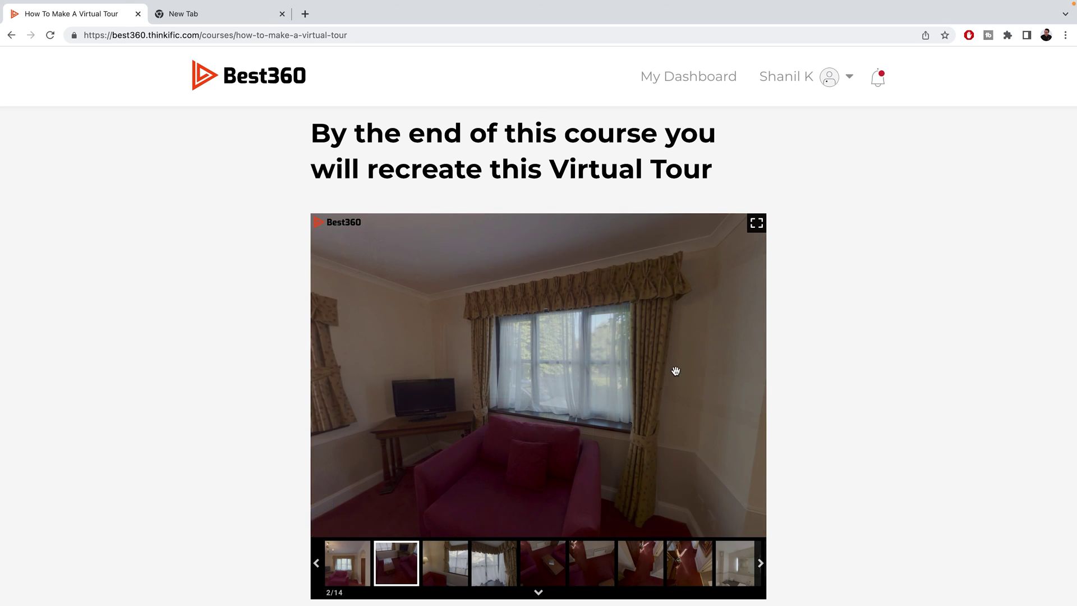
- Rotate the sample tour, jump to the bedroom-with-mirror scene, and scroll to the course cards
{"action": "left_click_drag", "start_coordinate": [676, 371], "coordinate": [426, 392]}
{"action": "left_click", "coordinate": [567, 400]}
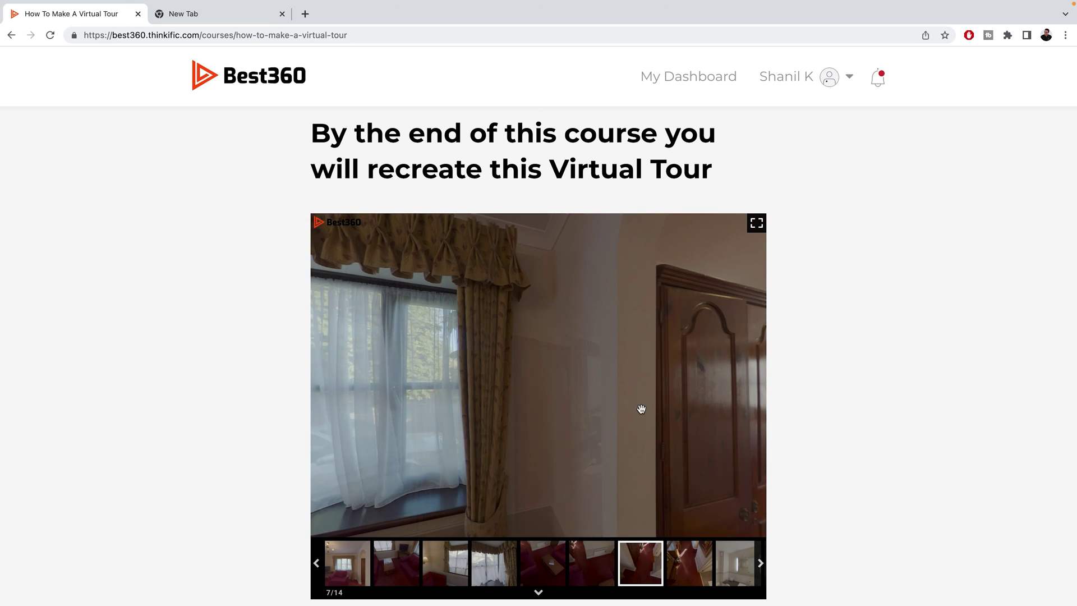
{"action": "left_click", "coordinate": [546, 403]}
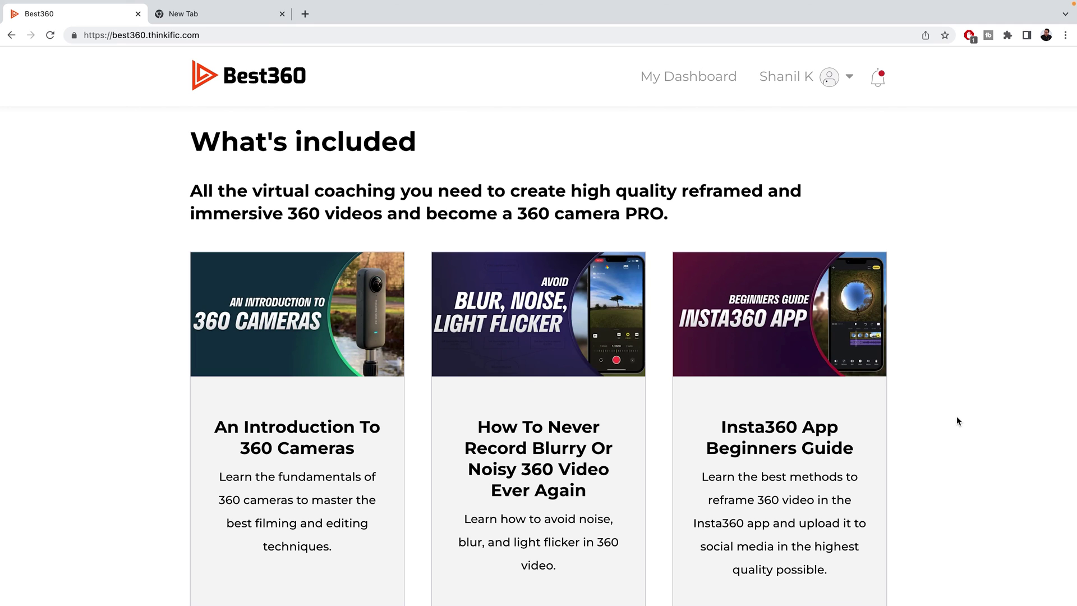
{"action": "scroll", "coordinate": [957, 417], "scroll_direction": "down", "scroll_amount": 10}
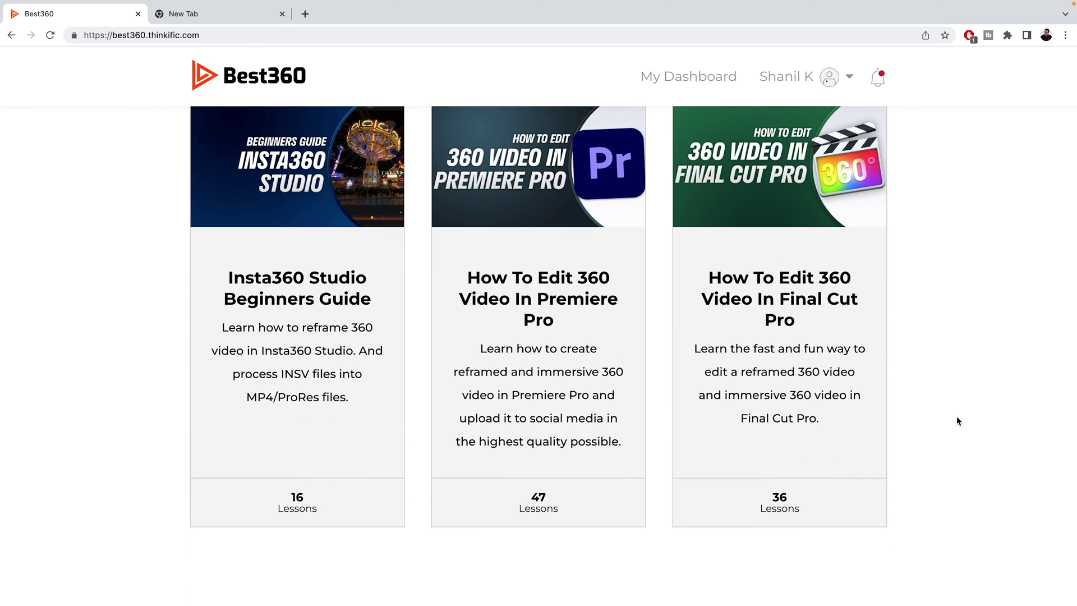
{"action": "scroll", "coordinate": [957, 417], "scroll_direction": "down", "scroll_amount": 12}
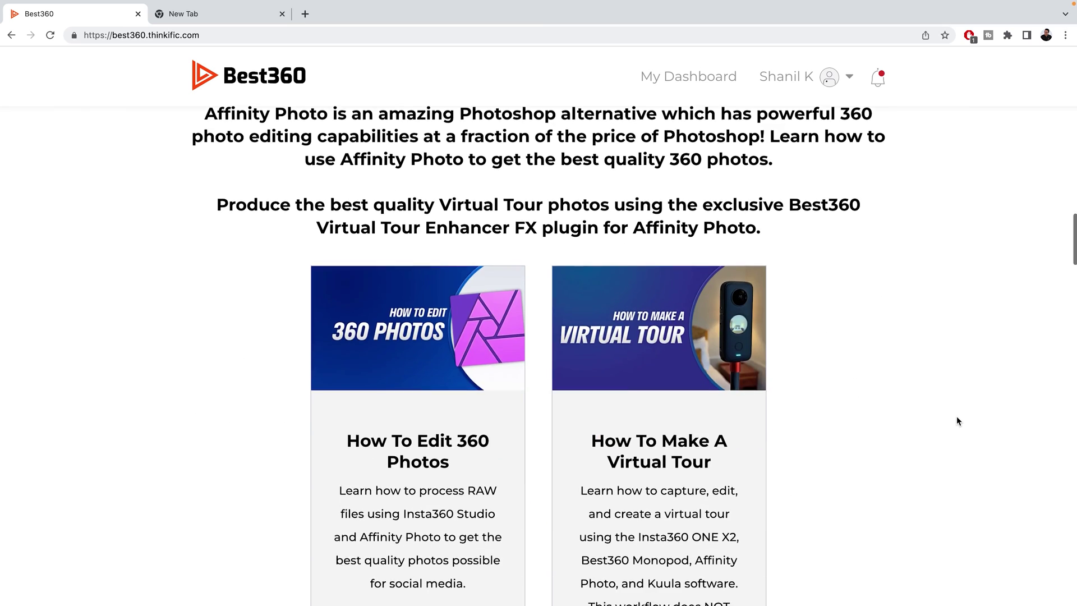